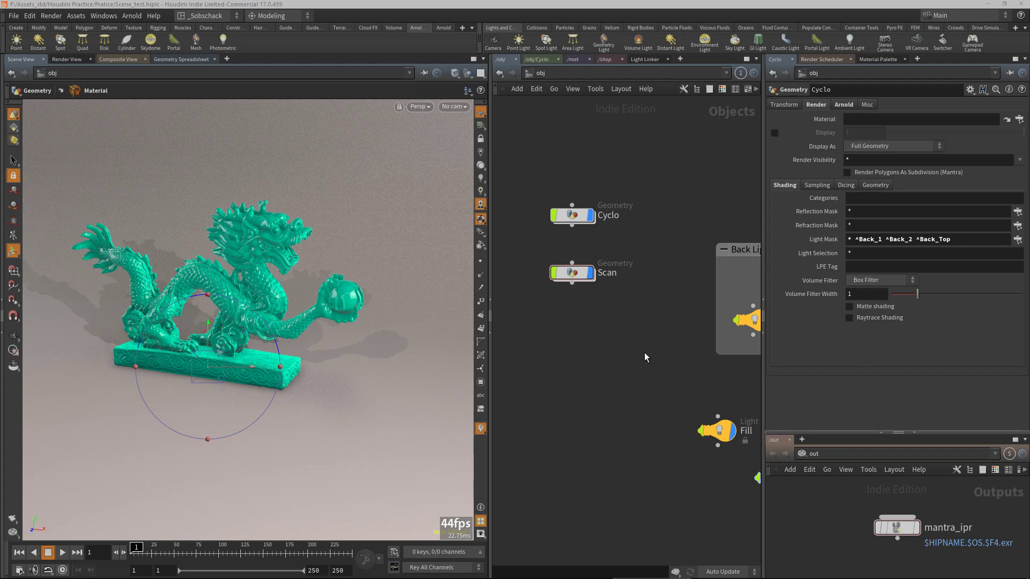
# Create a camera from the current view, lock it to the view, and pull it back slightly to reframe the dragon.
pyautogui.moveTo(645, 357); pyautogui.dragTo(621, 334, button='middle')
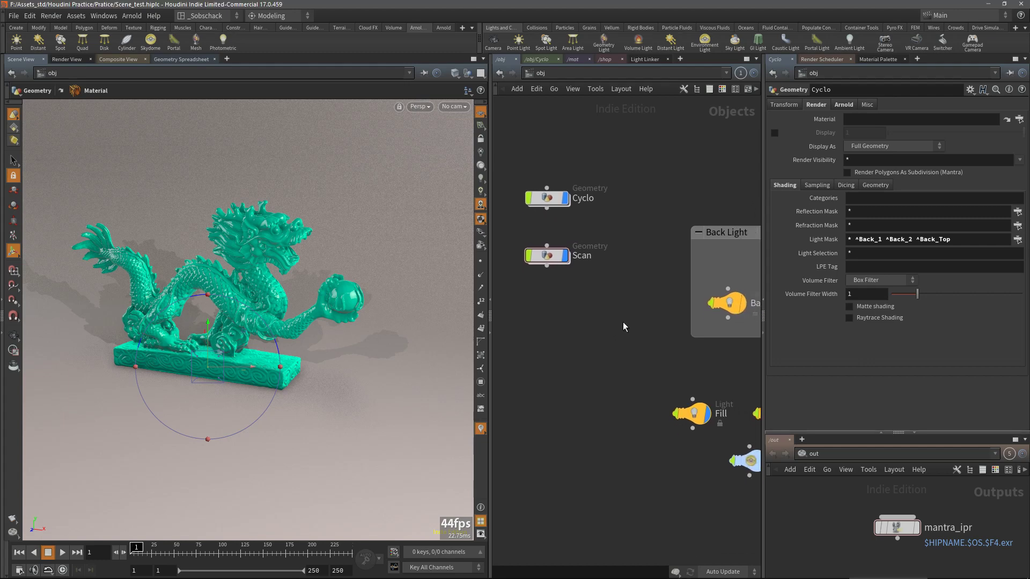
pyautogui.keyDown('ctrl'); pyautogui.click(493, 45); pyautogui.keyUp('ctrl')
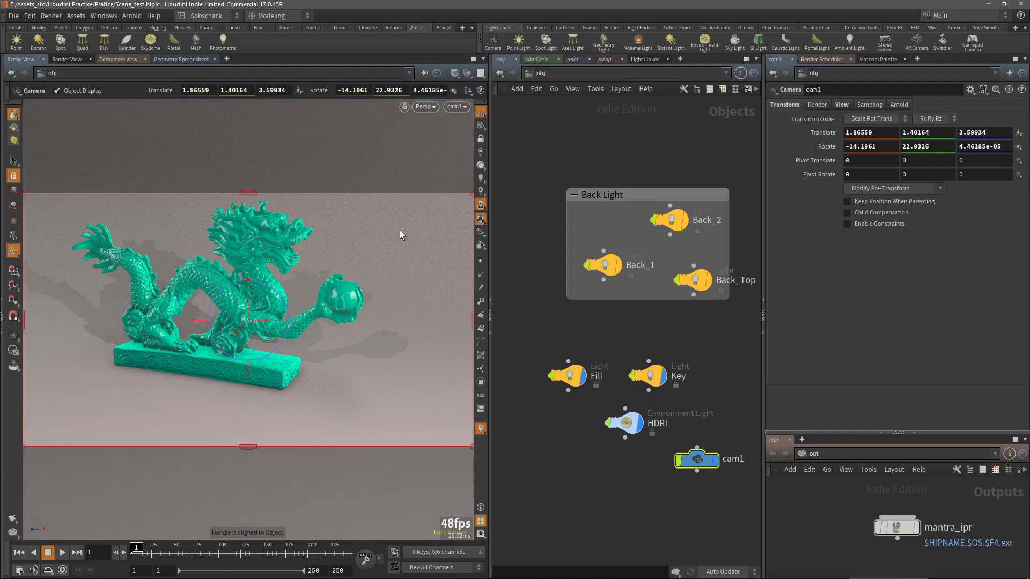
pyautogui.click(481, 139)
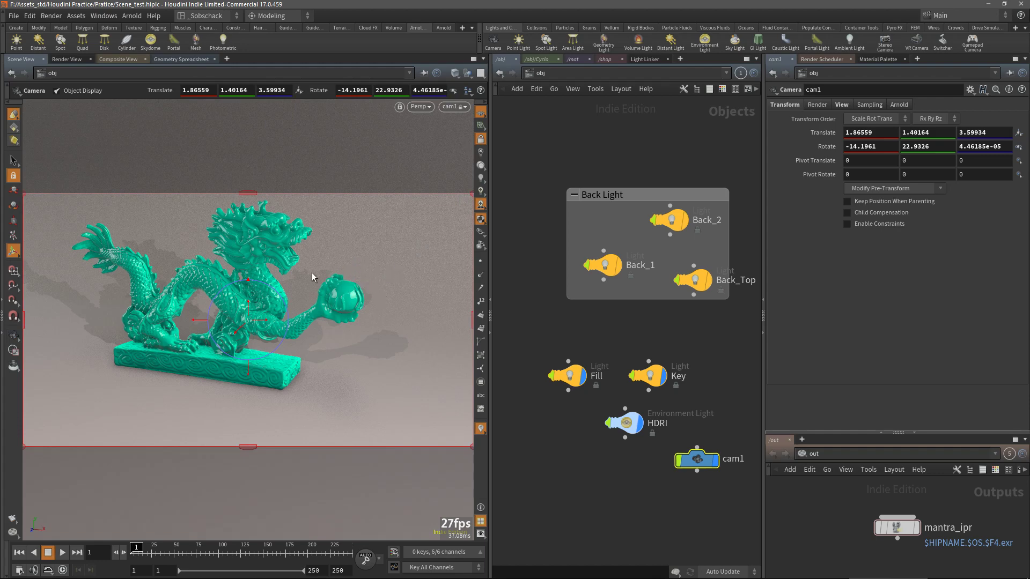
pyautogui.press('Escape')
pyautogui.moveTo(378, 306)
pyautogui.mouseDown()
pyautogui.moveTo(398, 292)
pyautogui.moveTo(375, 317)
pyautogui.mouseUp()
pyautogui.keyDown('alt'); pyautogui.moveTo(375, 317); pyautogui.dragTo(377, 325, button='right'); pyautogui.keyUp('alt')
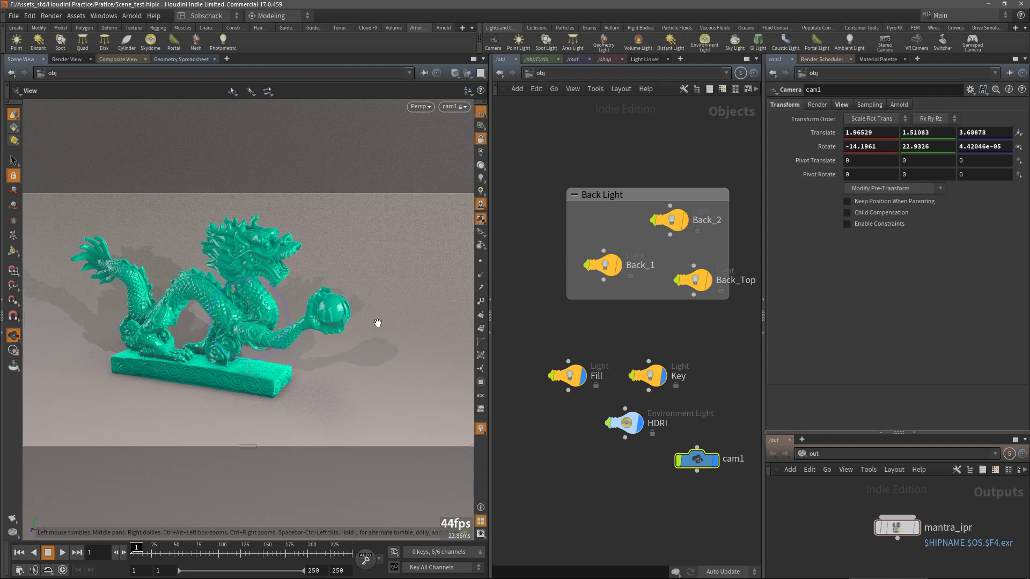
# Move the Cyclo node away from the Scan node and show the Scan geometry's render settings.
pyautogui.moveTo(529, 337); pyautogui.dragTo(681, 392, button='middle')
pyautogui.moveTo(622, 353); pyautogui.dragTo(662, 351, button='middle')
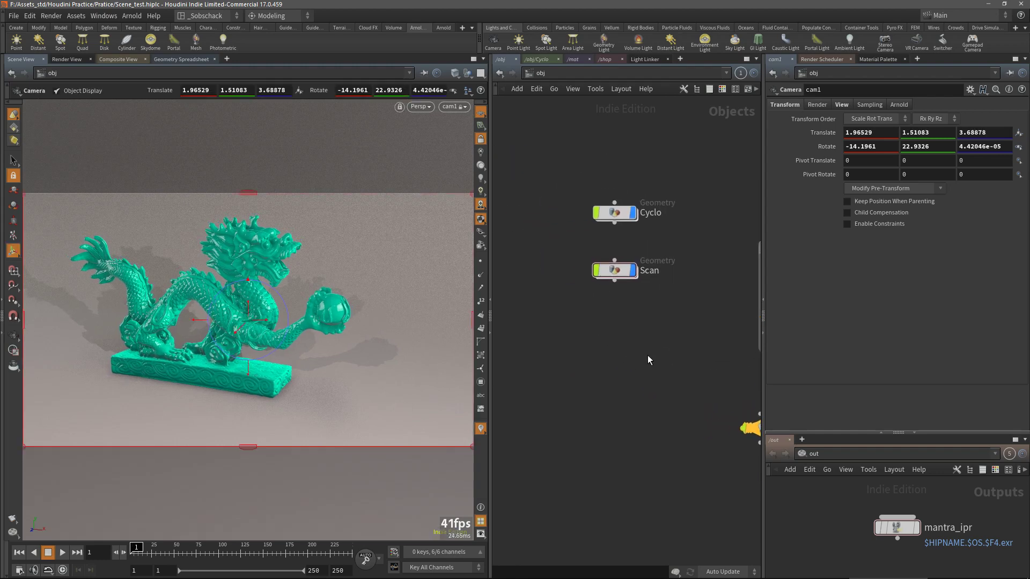
pyautogui.moveTo(614, 213); pyautogui.dragTo(582, 211)
pyautogui.click(602, 211)
pyautogui.click(602, 212)
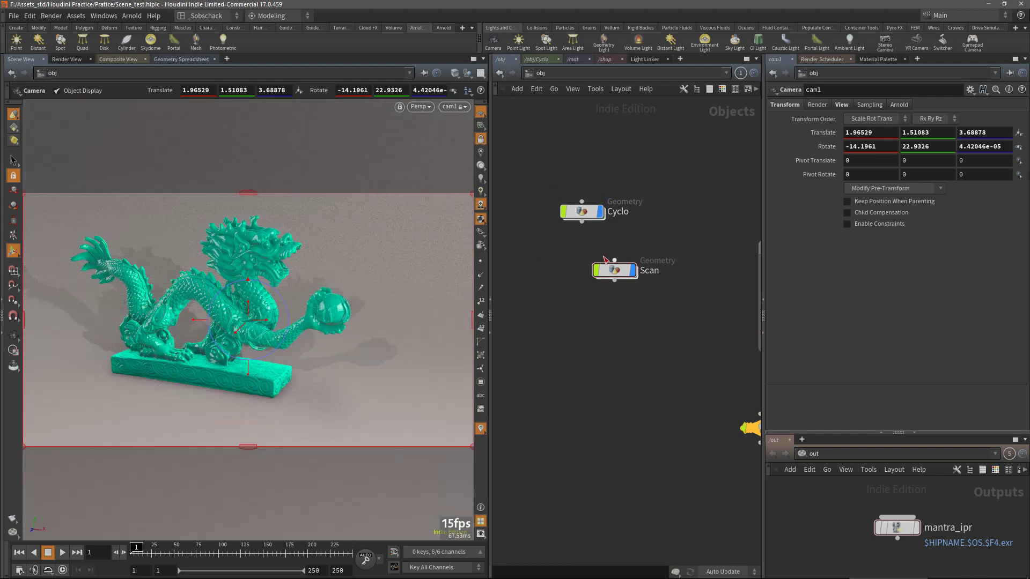
pyautogui.click(637, 250)
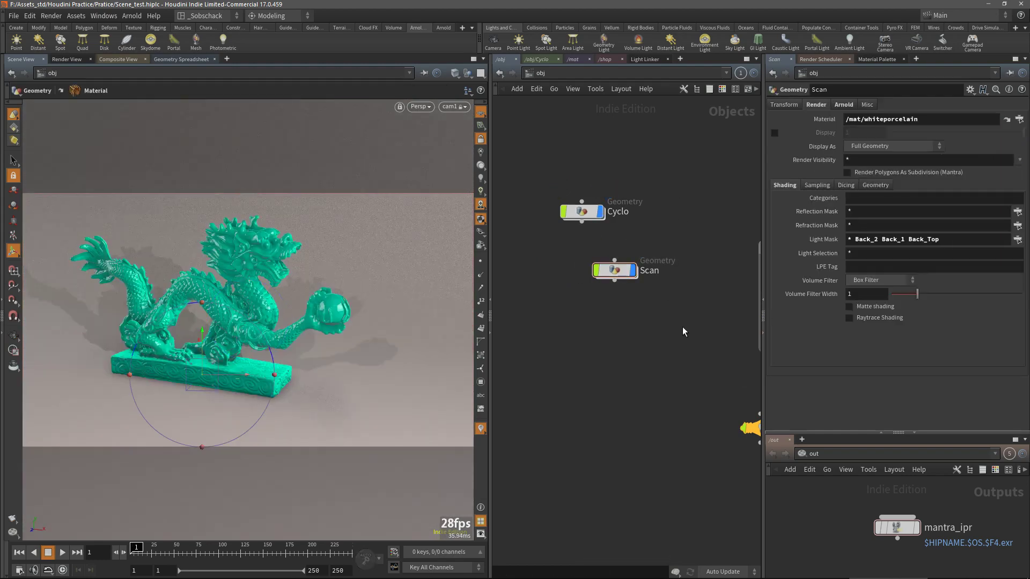
# Move the Back Light group higher in the network and toggle its three lights off and on again.
pyautogui.moveTo(722, 342); pyautogui.dragTo(564, 279, button='middle')
pyautogui.moveTo(605, 310); pyautogui.dragTo(583, 345, button='middle')
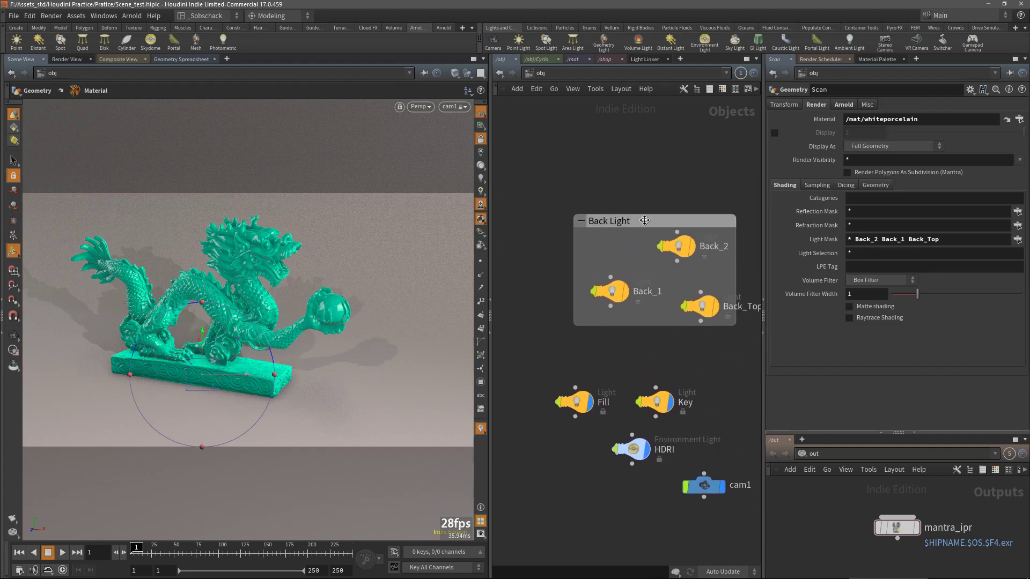
pyautogui.moveTo(644, 221); pyautogui.dragTo(609, 195)
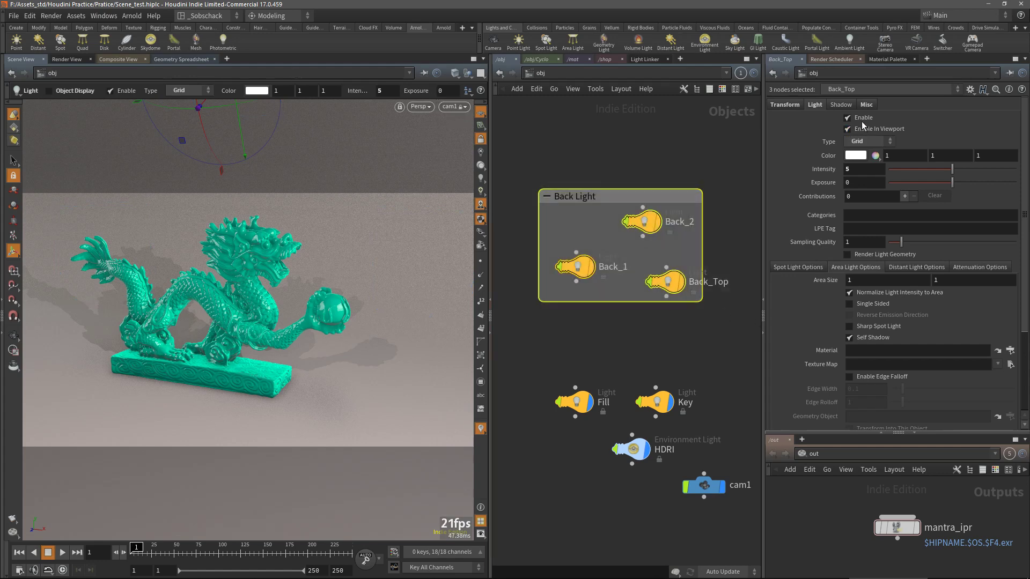
pyautogui.click(860, 122)
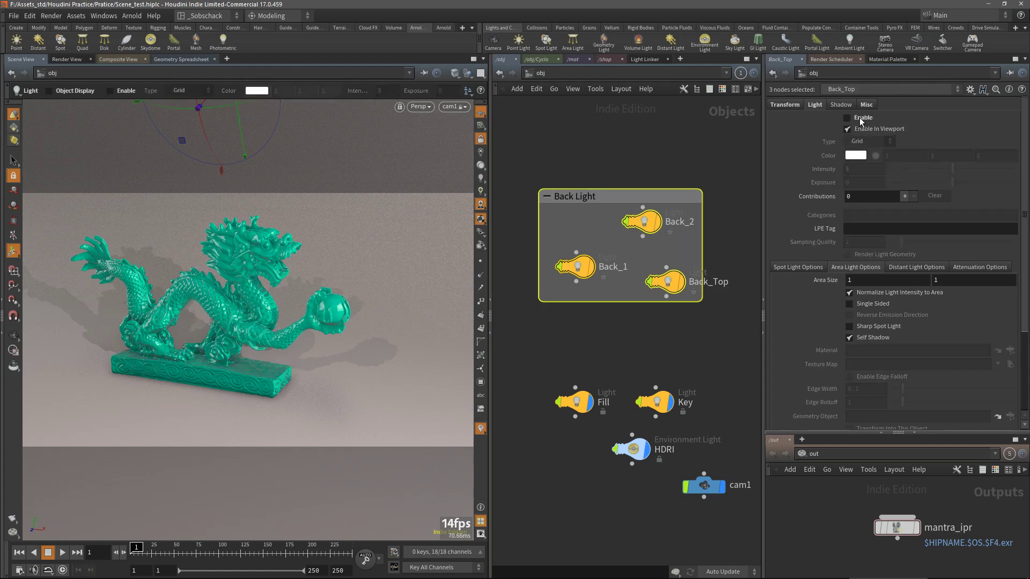
pyautogui.click(859, 122)
# Reposition the Fill, Key and HDRI light nodes beneath the Back Light group and disable the HDRI environment light.
pyautogui.moveTo(609, 371); pyautogui.dragTo(608, 287, button='middle')
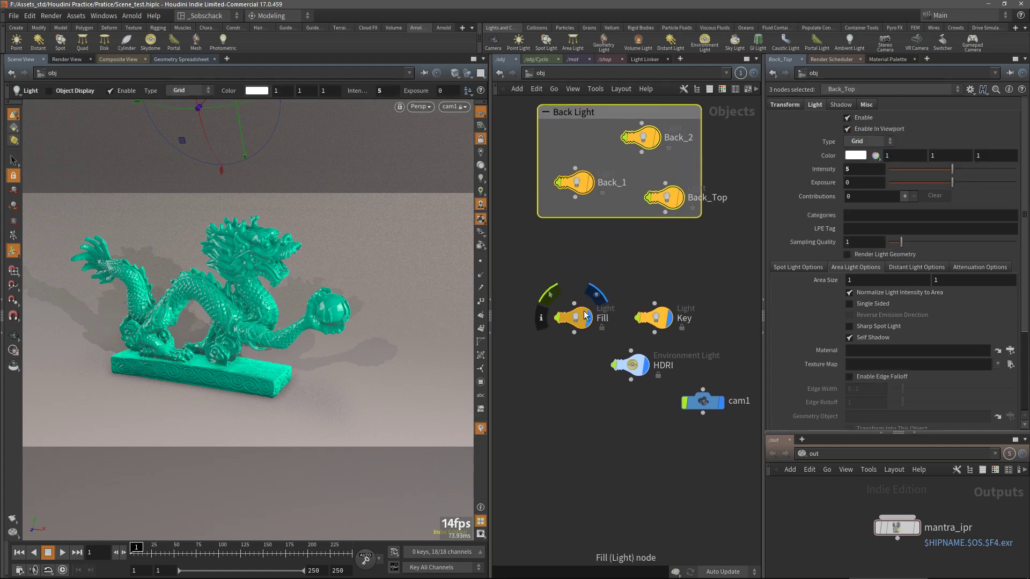
pyautogui.moveTo(581, 316); pyautogui.dragTo(583, 288)
pyautogui.moveTo(661, 317); pyautogui.dragTo(679, 270)
pyautogui.moveTo(580, 290)
pyautogui.mouseDown()
pyautogui.moveTo(592, 304)
pyautogui.moveTo(591, 288)
pyautogui.mouseUp()
pyautogui.moveTo(632, 365); pyautogui.dragTo(622, 356)
pyautogui.click(623, 360)
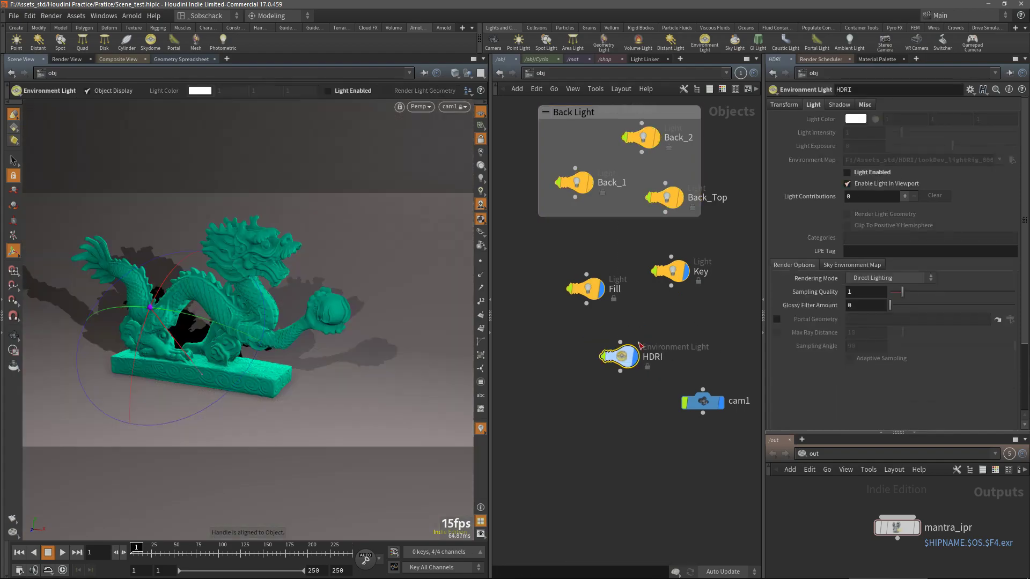
# Tidy the light layout, aligning Fill under Back_1, lowering Key, and placing HDRI directly below Fill.
pyautogui.moveTo(623, 357); pyautogui.dragTo(628, 358)
pyautogui.moveTo(676, 333); pyautogui.dragTo(671, 345, button='middle')
pyautogui.moveTo(670, 285); pyautogui.dragTo(657, 322)
pyautogui.moveTo(576, 305); pyautogui.dragTo(565, 299)
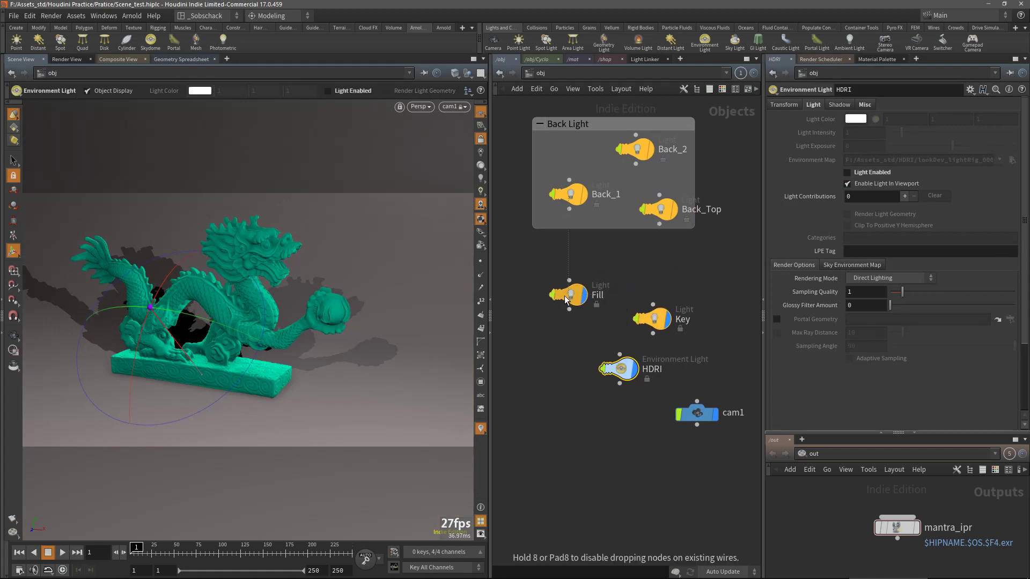
pyautogui.moveTo(662, 317); pyautogui.dragTo(653, 317)
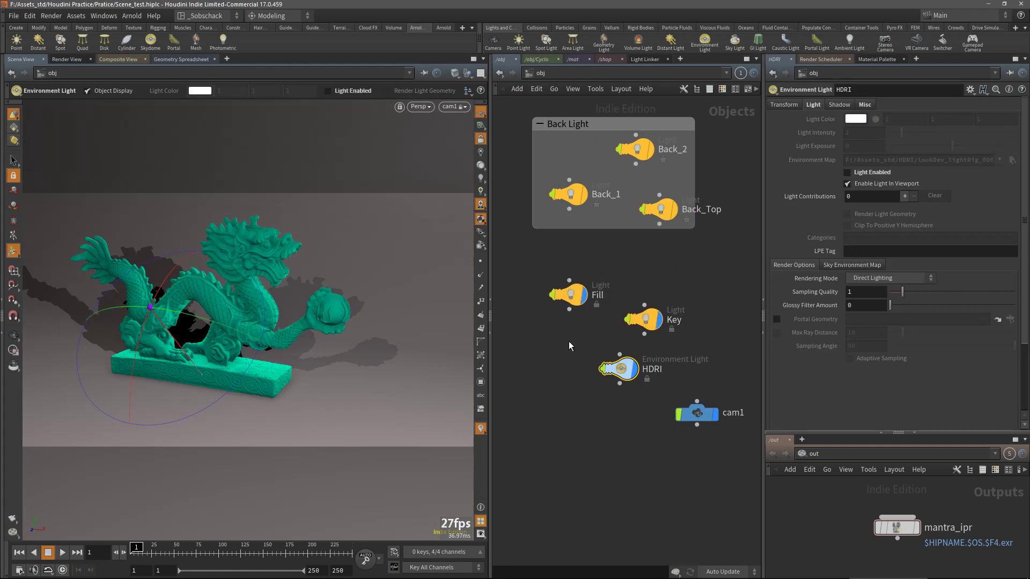
pyautogui.moveTo(620, 369); pyautogui.dragTo(574, 364)
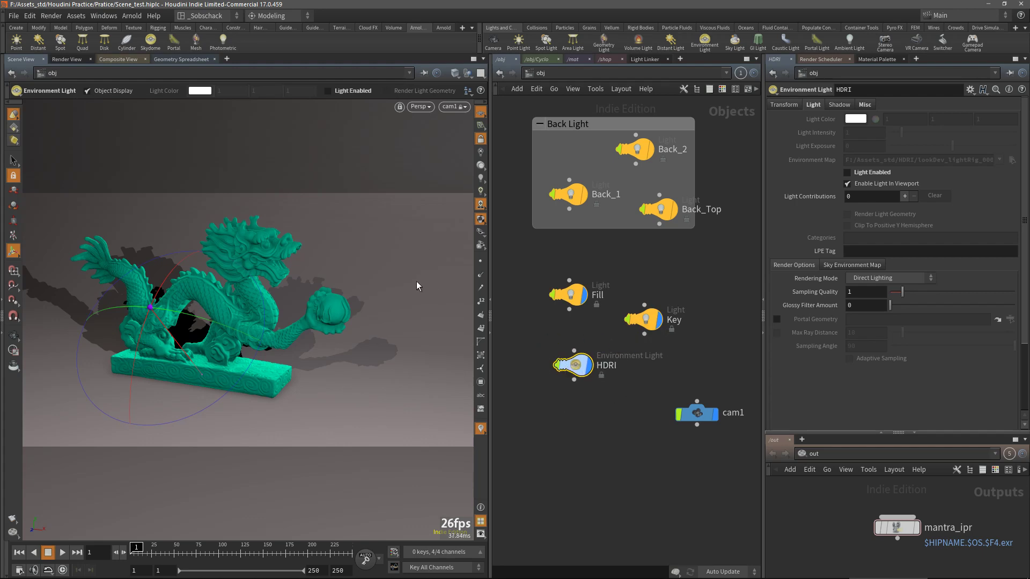
# Unlock the camera from the view and orbit out of it to see the dragon from the side.
pyautogui.click(484, 139)
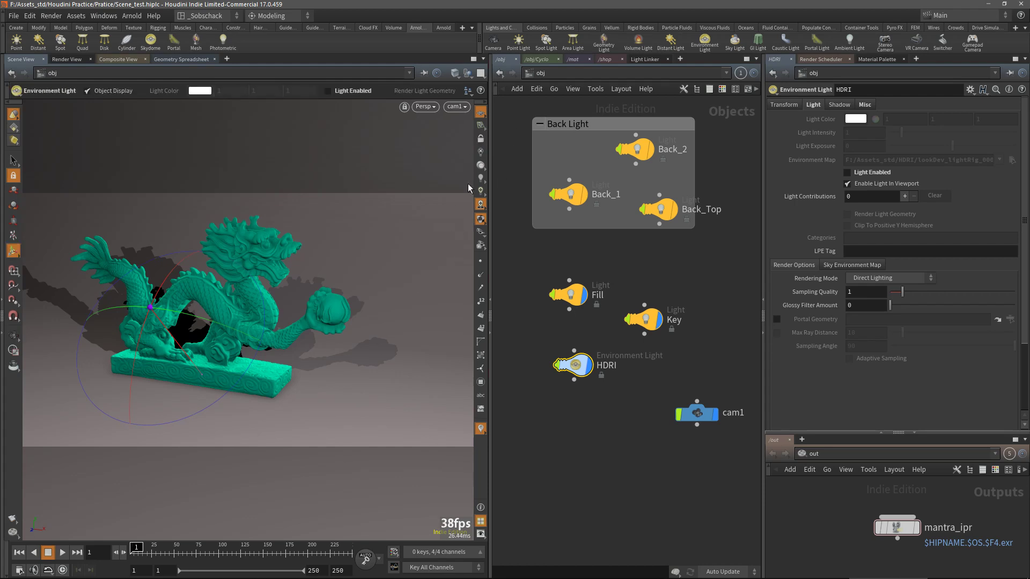
pyautogui.press('Escape')
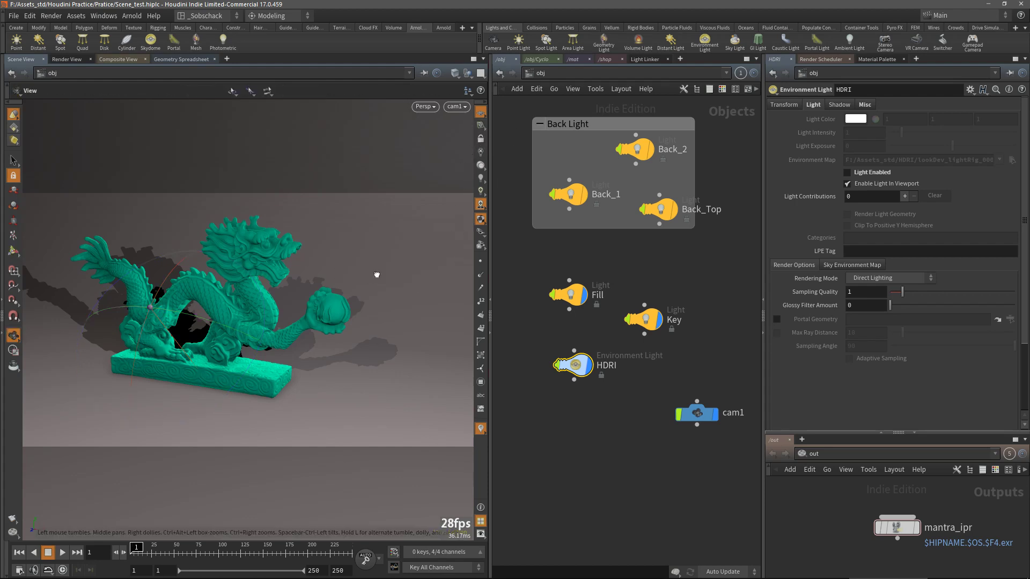
pyautogui.keyDown('alt'); pyautogui.moveTo(376, 275); pyautogui.dragTo(315, 274); pyautogui.keyUp('alt')
pyautogui.moveTo(314, 274)
pyautogui.keyDown('alt'); pyautogui.mouseDown(button='middle')
pyautogui.moveTo(317, 324)
pyautogui.moveTo(335, 271)
pyautogui.mouseUp(button='middle'); pyautogui.keyUp('alt')
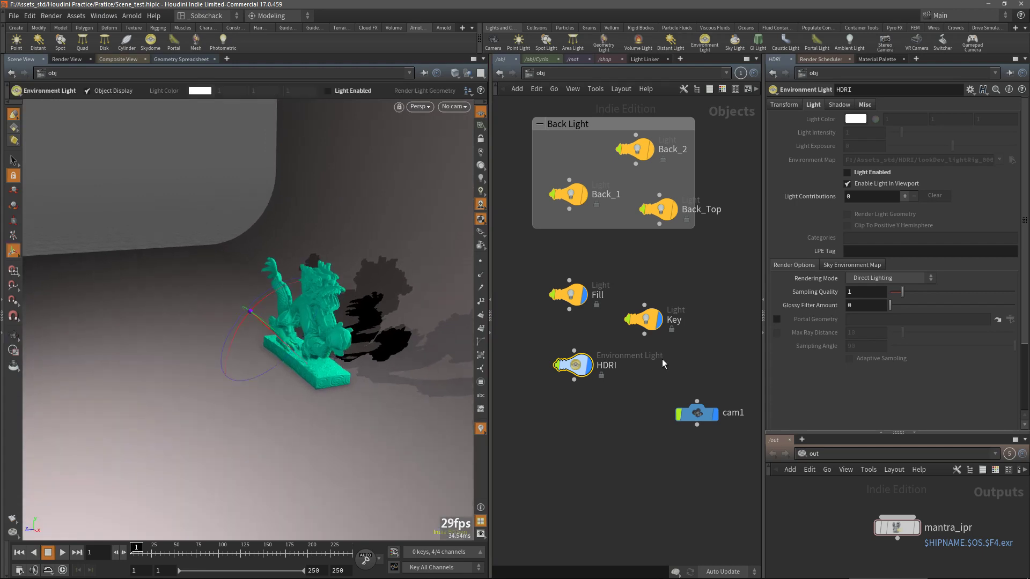
# Select cam1, move its node beneath the Key light, and bring the camera and its handles into the side view.
pyautogui.moveTo(661, 359); pyautogui.dragTo(740, 480)
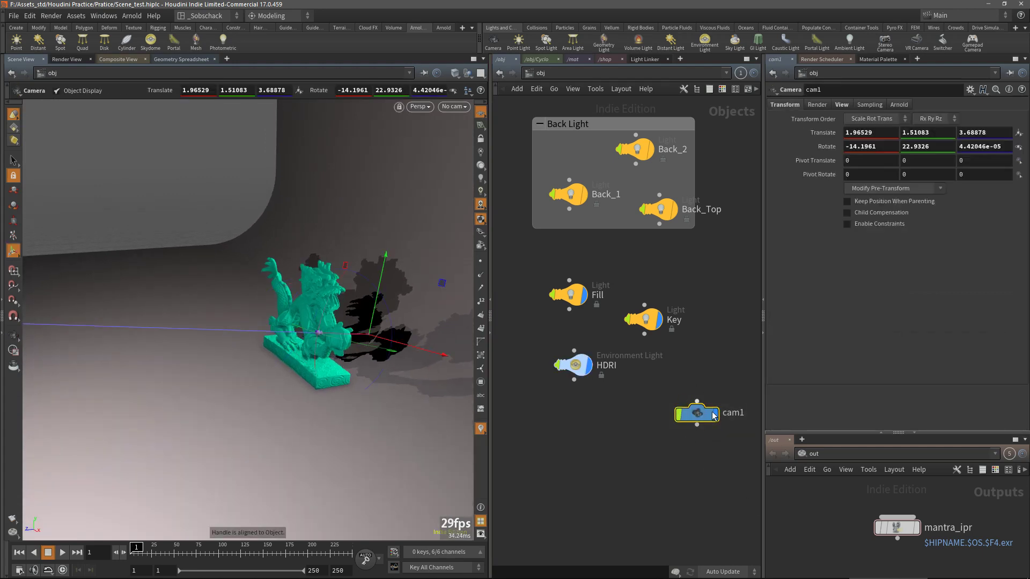
pyautogui.moveTo(712, 410); pyautogui.dragTo(673, 389)
pyautogui.press('Escape')
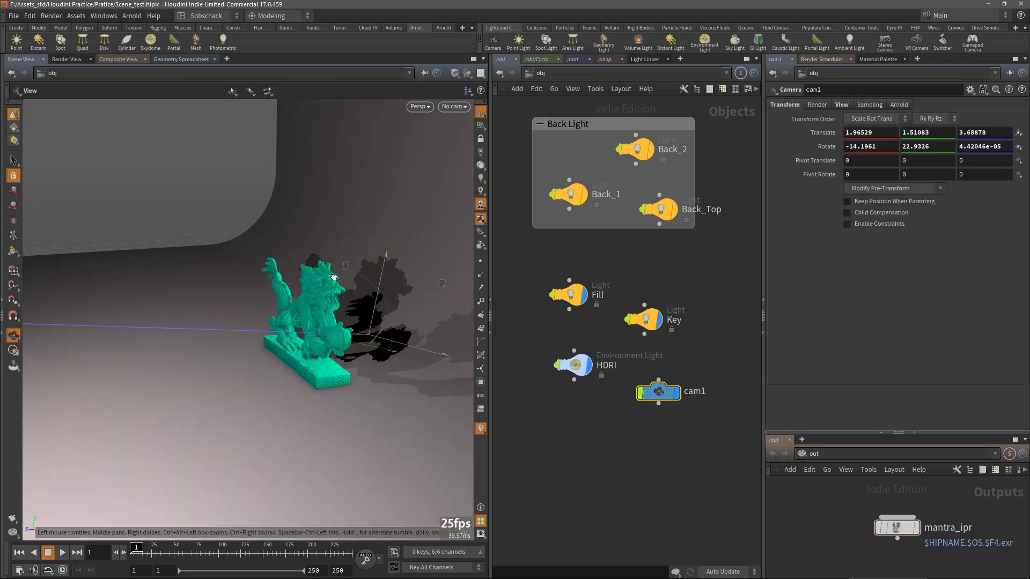
pyautogui.moveTo(334, 278); pyautogui.dragTo(346, 356)
pyautogui.press('Return')
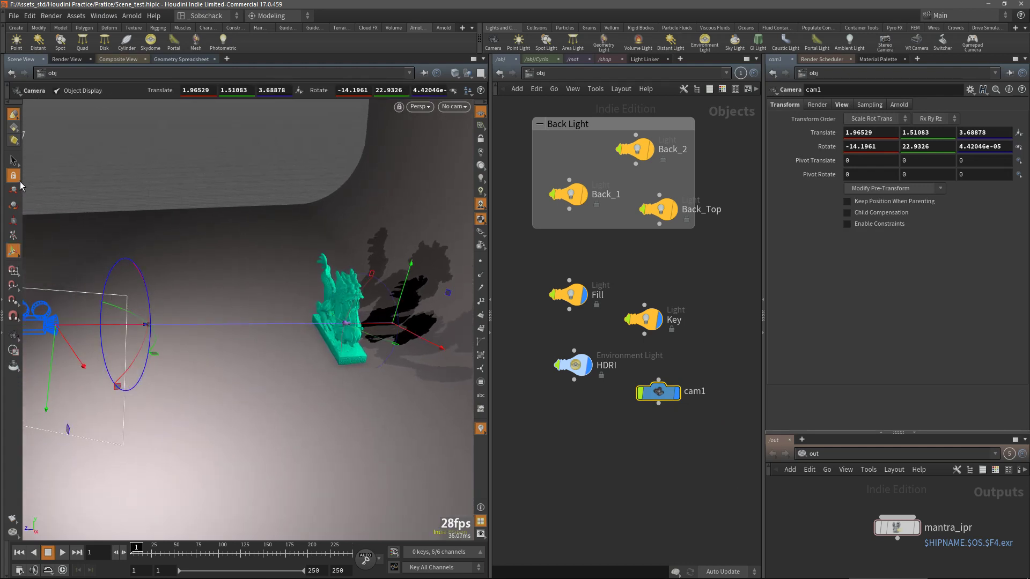
# Examine cam1's focus handle against the dragon from several angles, with the camera's handles hidden and shown again.
pyautogui.click(14, 161)
pyautogui.moveTo(670, 437); pyautogui.dragTo(654, 382)
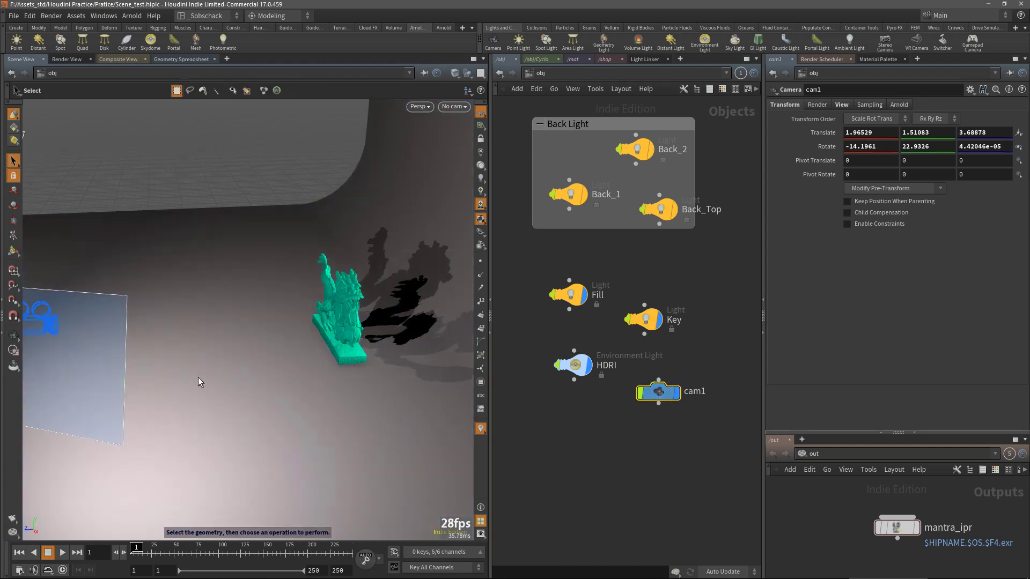
pyautogui.press('Return')
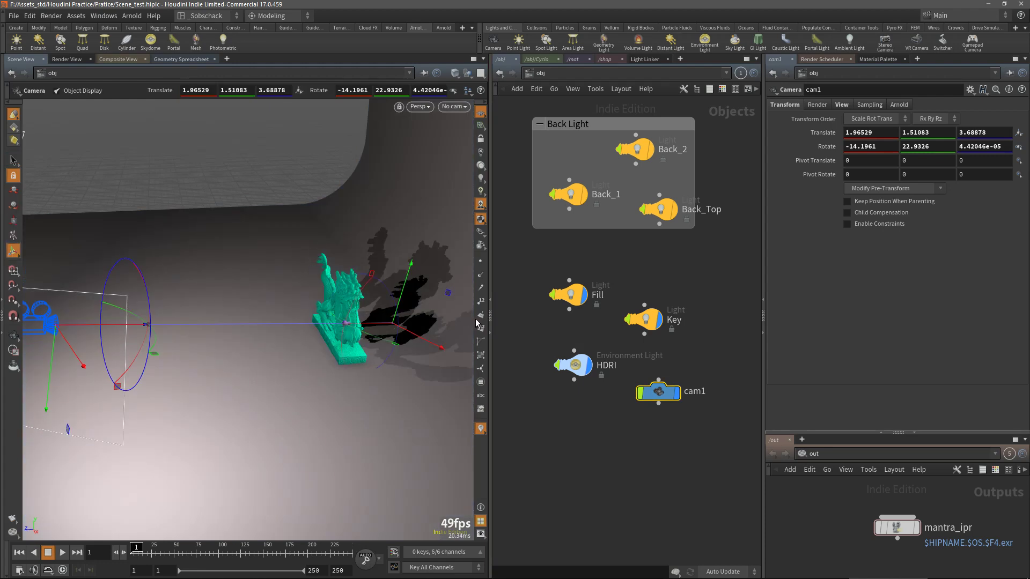
pyautogui.press('Escape')
pyautogui.moveTo(407, 348); pyautogui.dragTo(432, 371)
pyautogui.press('Return')
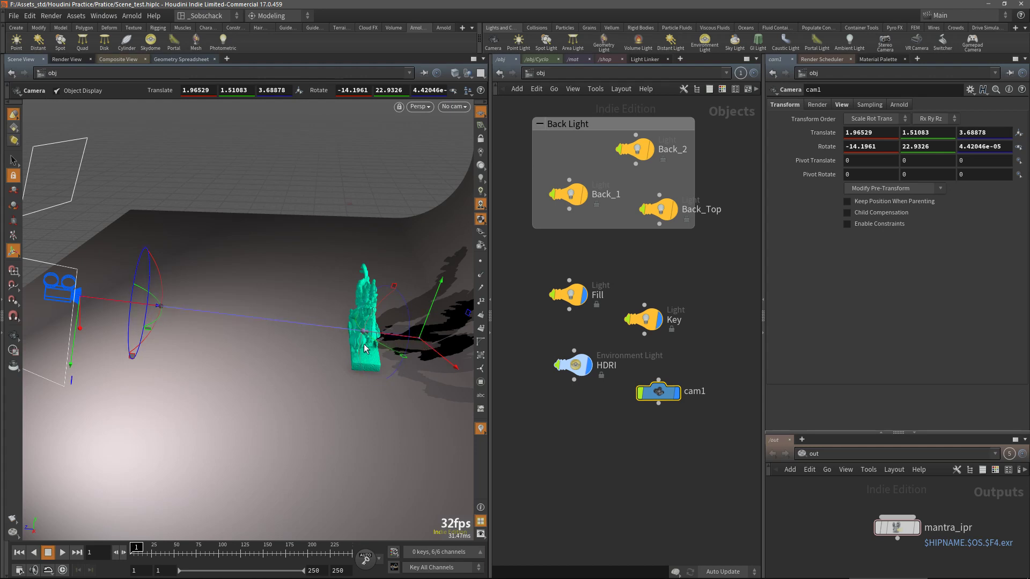
pyautogui.keyDown('alt'); pyautogui.moveTo(348, 377); pyautogui.dragTo(250, 344); pyautogui.keyUp('alt')
pyautogui.press('Return')
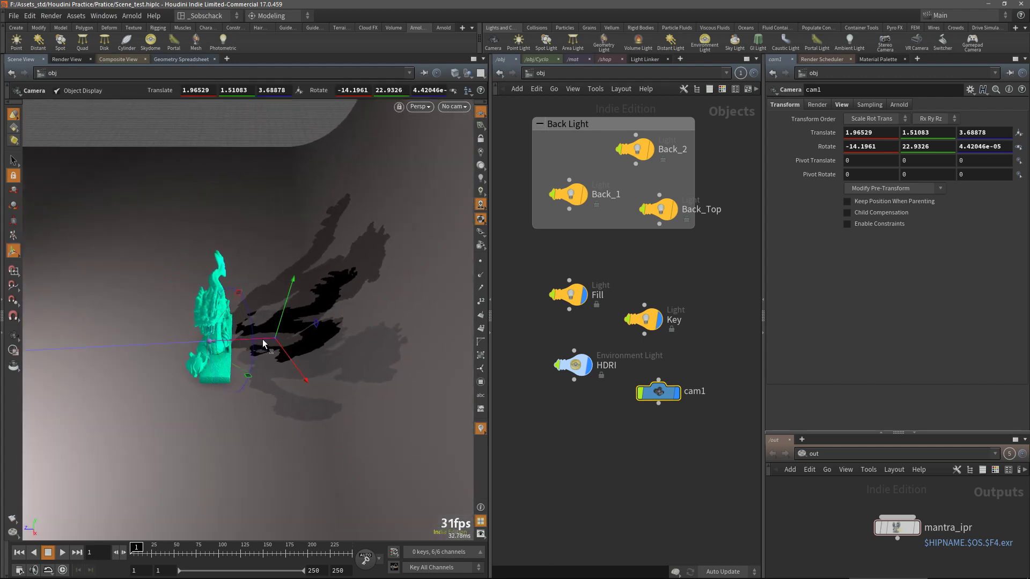
# Move cam1's focus handle in front of the dragon, to a focus distance of about 3.82, and show the camera's sampling settings.
pyautogui.moveTo(261, 341); pyautogui.dragTo(179, 342)
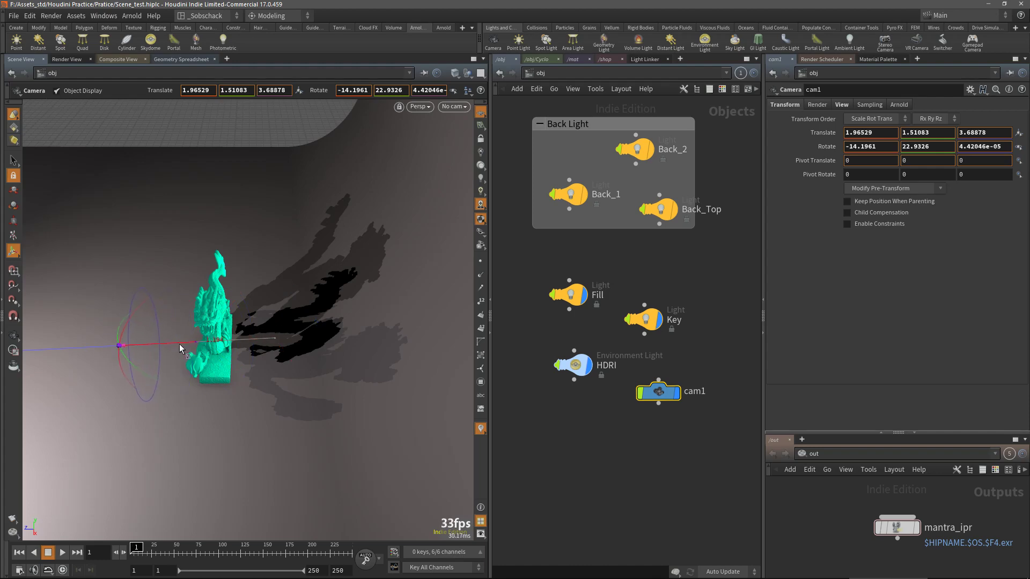
pyautogui.press('Escape')
pyautogui.moveTo(200, 384)
pyautogui.mouseDown()
pyautogui.moveTo(304, 390)
pyautogui.moveTo(364, 358)
pyautogui.mouseUp()
pyautogui.moveTo(241, 379); pyautogui.dragTo(291, 340)
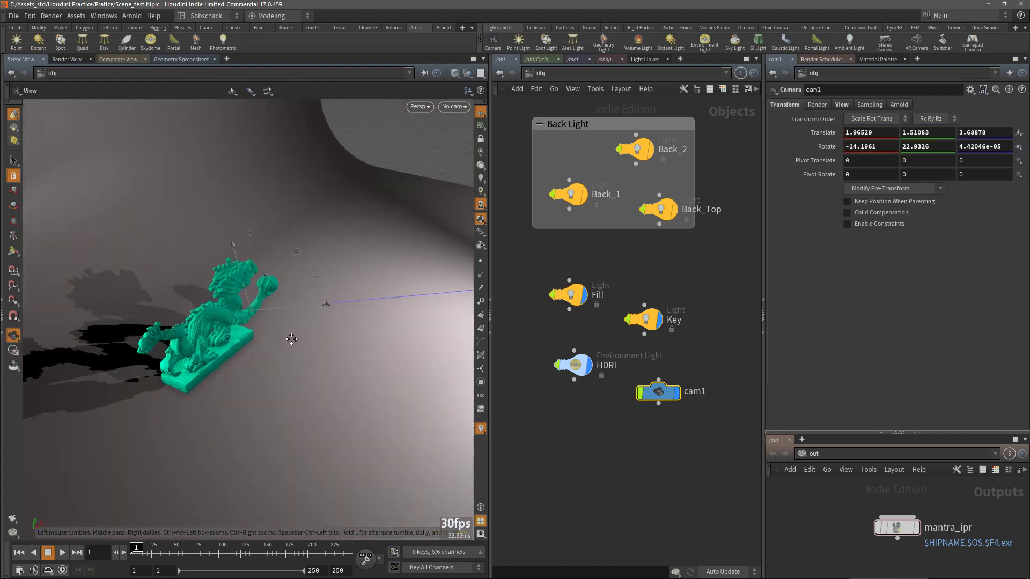
pyautogui.scroll(5, 261, 299)
pyautogui.moveTo(260, 300)
pyautogui.keyDown('alt'); pyautogui.mouseDown()
pyautogui.moveTo(250, 315)
pyautogui.moveTo(275, 326)
pyautogui.moveTo(274, 296)
pyautogui.mouseUp(); pyautogui.keyUp('alt')
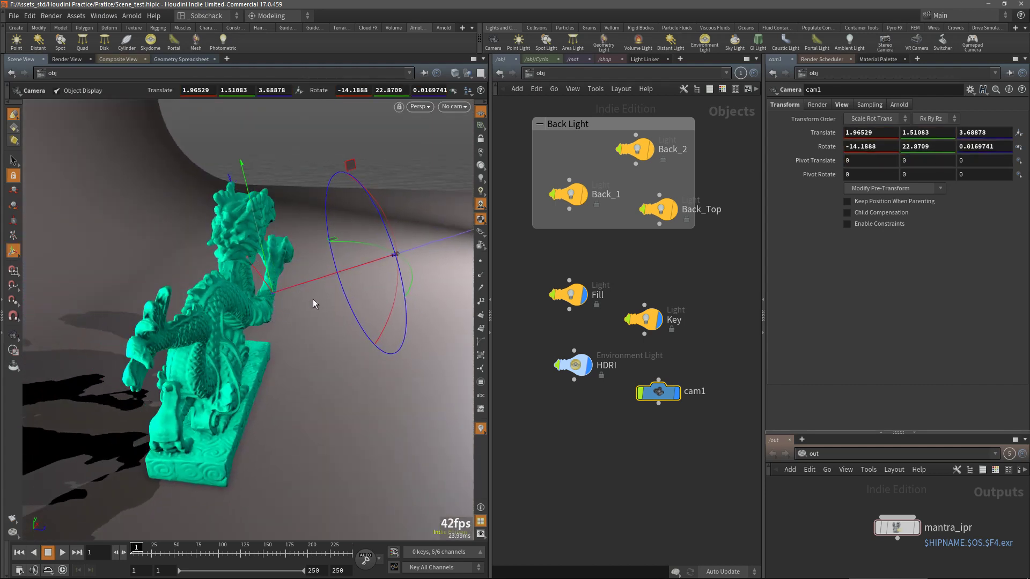
pyautogui.moveTo(337, 274); pyautogui.dragTo(328, 279)
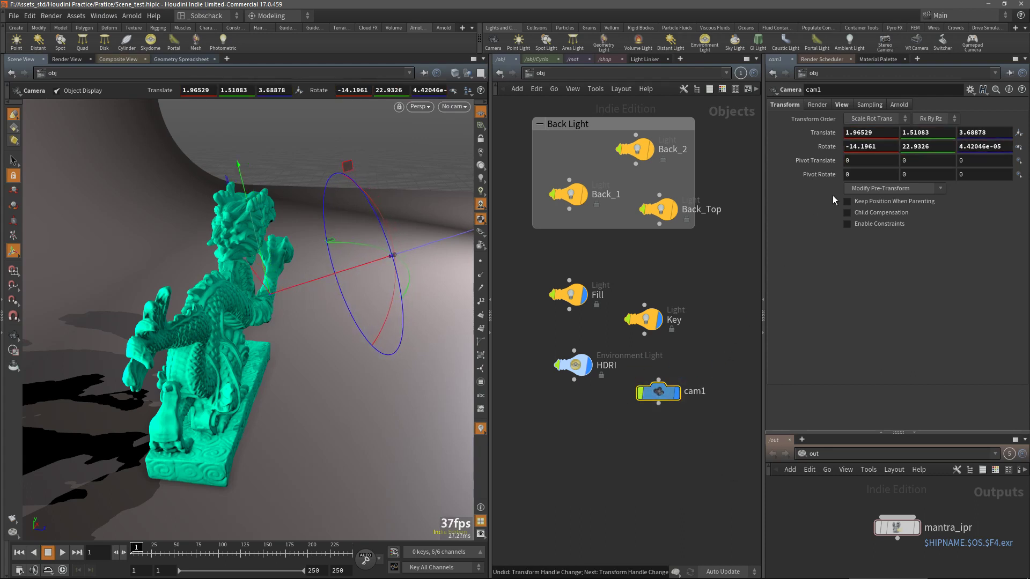
pyautogui.click(874, 104)
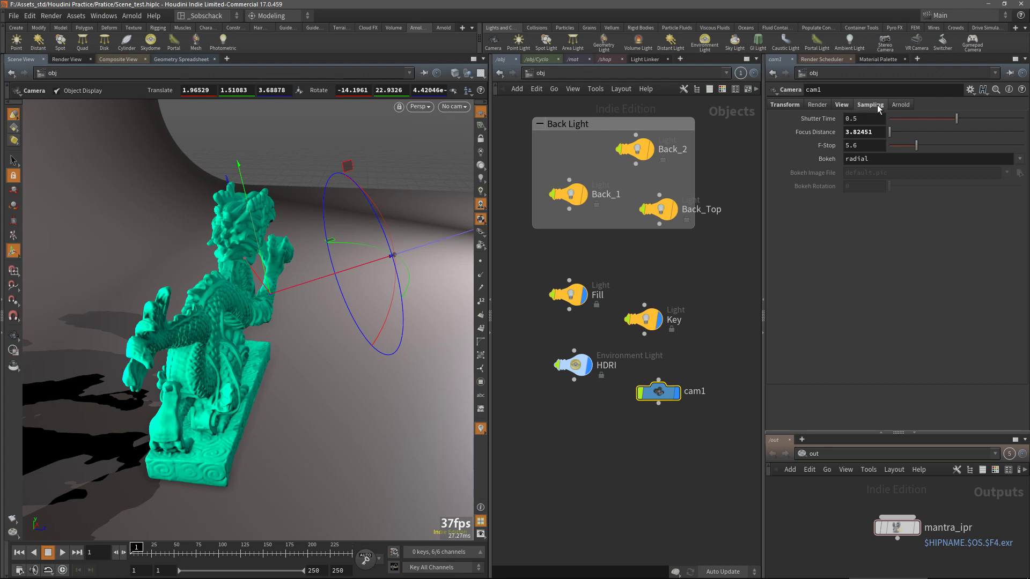
# Switch from the scene to the render view and stop the running mantra_ipr render of cam1.
pyautogui.press('Escape')
pyautogui.moveTo(300, 279)
pyautogui.mouseDown()
pyautogui.moveTo(375, 285)
pyautogui.moveTo(303, 284)
pyautogui.moveTo(363, 313)
pyautogui.moveTo(372, 363)
pyautogui.moveTo(345, 321)
pyautogui.moveTo(345, 299)
pyautogui.moveTo(311, 273)
pyautogui.mouseUp()
pyautogui.click(72, 60)
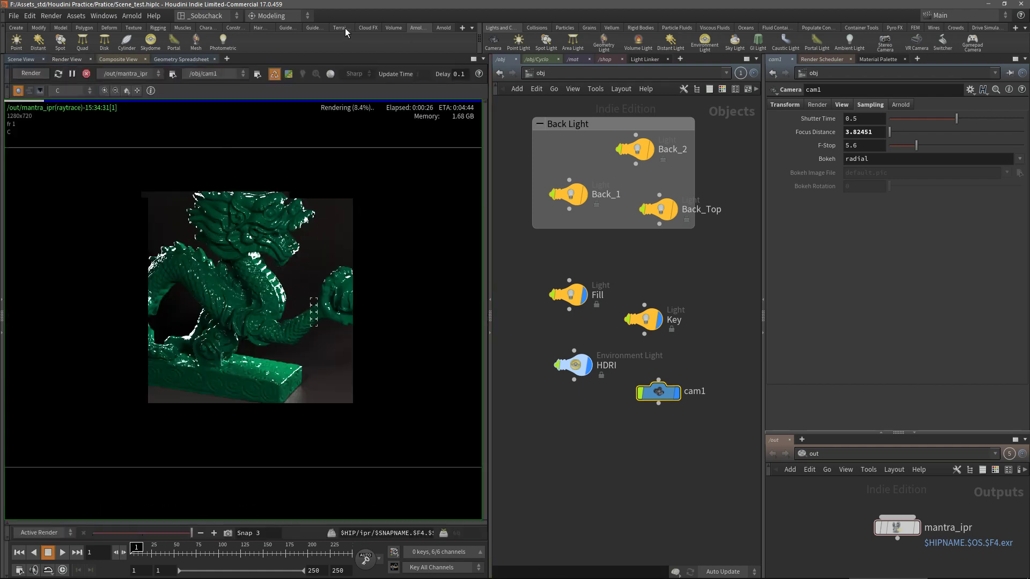
pyautogui.click(86, 73)
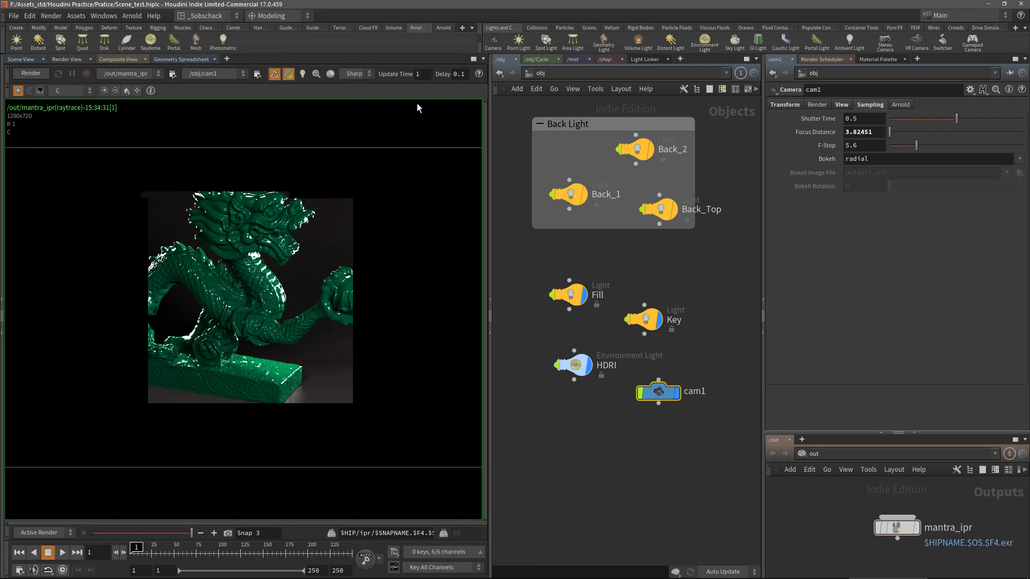
# Set mantra_ipr's pixel samples to 2 by 2 and its noise level to 0.07.
pyautogui.click(896, 527)
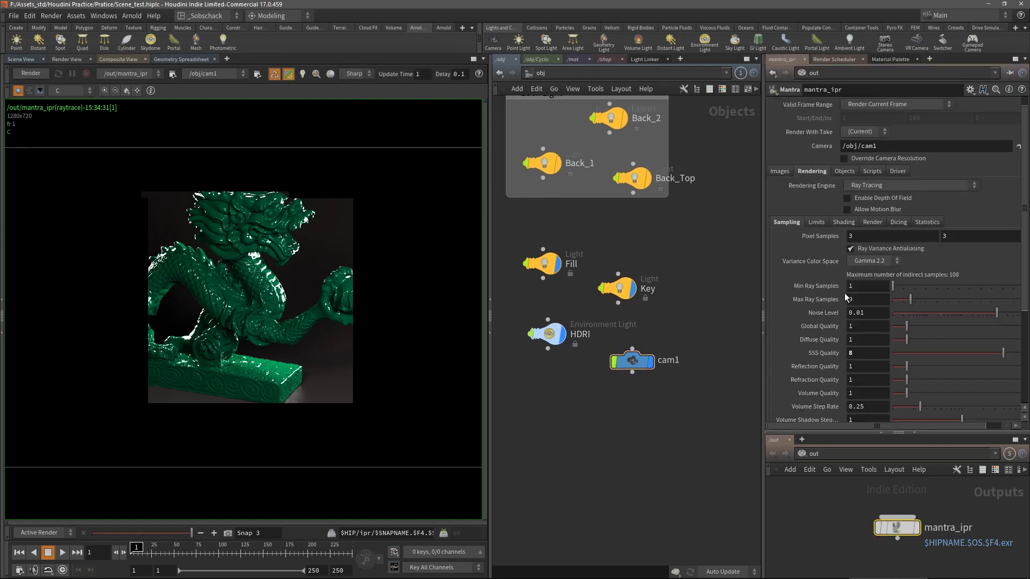
pyautogui.moveTo(859, 236); pyautogui.dragTo(808, 241)
pyautogui.write('2')
pyautogui.doubleClick(849, 286)
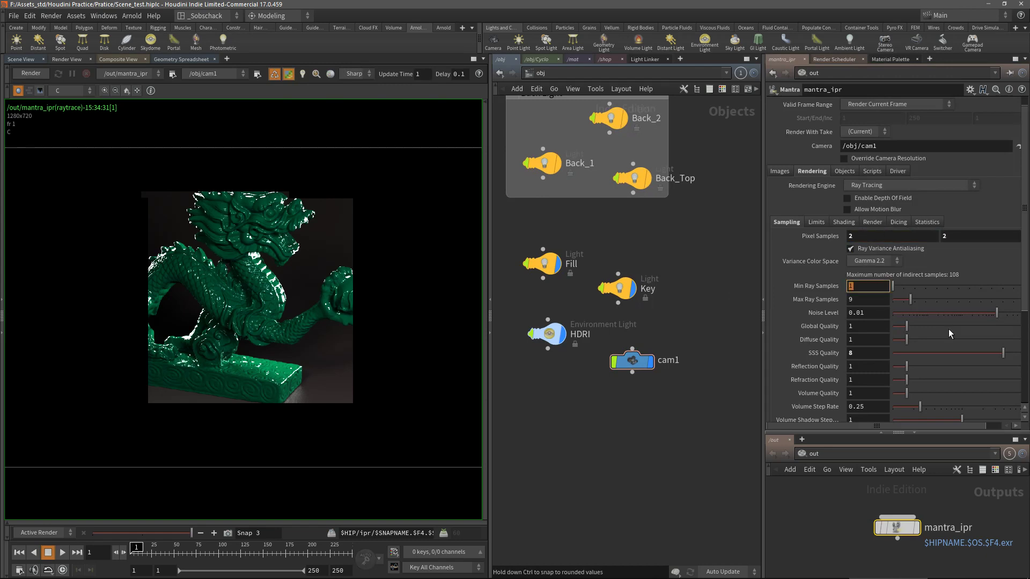
pyautogui.moveTo(860, 314); pyautogui.dragTo(892, 312)
pyautogui.press('Return')
# Set mantra_ipr's max ray samples to 5 and shift its node slightly in the output network.
pyautogui.doubleClick(855, 299)
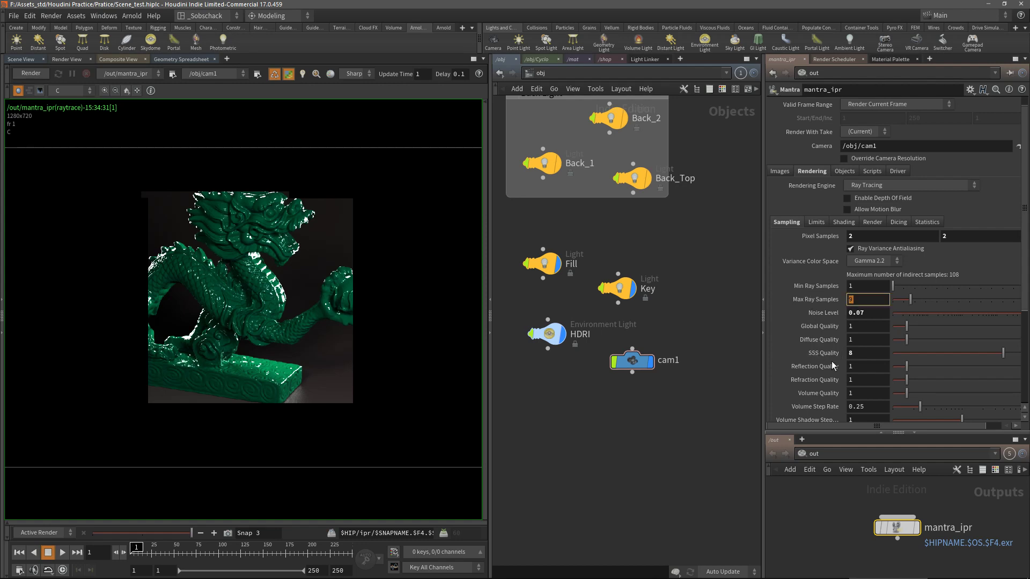
pyautogui.write('5')
pyautogui.press('Return')
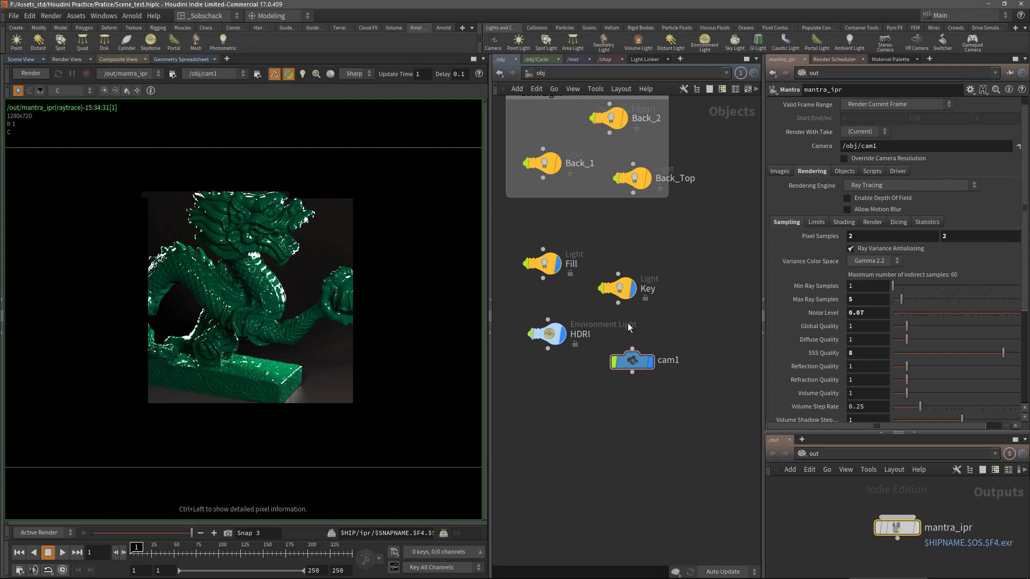
pyautogui.moveTo(635, 428); pyautogui.dragTo(663, 445, button='middle')
pyautogui.moveTo(709, 413); pyautogui.dragTo(684, 401, button='middle')
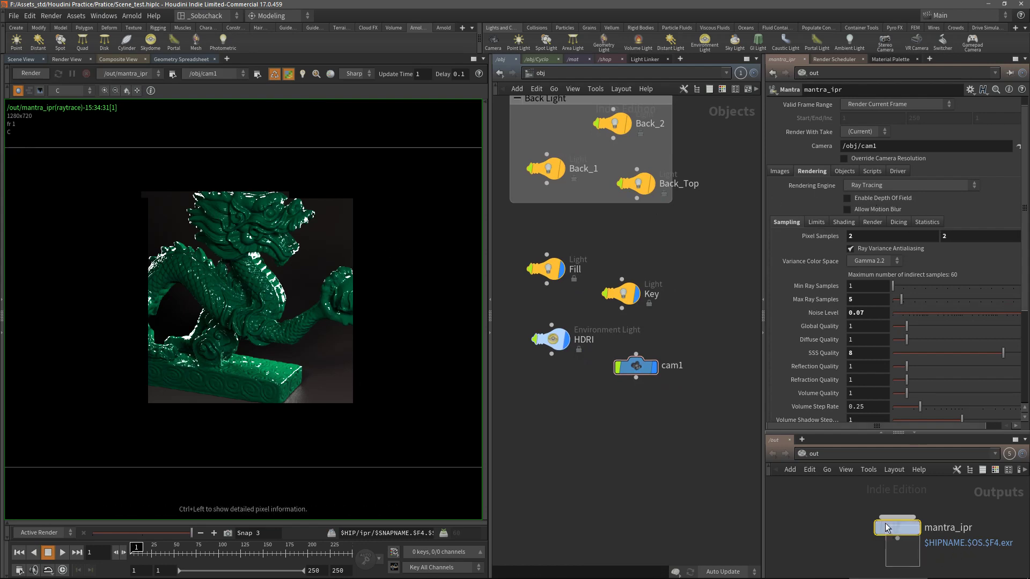
pyautogui.moveTo(898, 531); pyautogui.dragTo(870, 525)
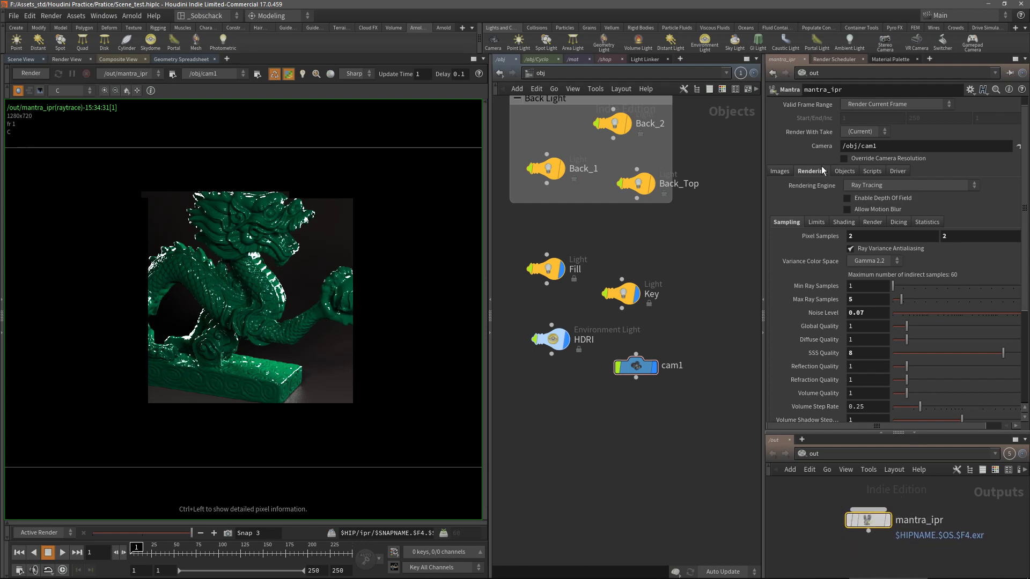
# Enable depth of field in mantra_ipr's rendering settings and start the render of cam1.
pyautogui.click(780, 171)
pyautogui.click(811, 171)
pyautogui.click(847, 199)
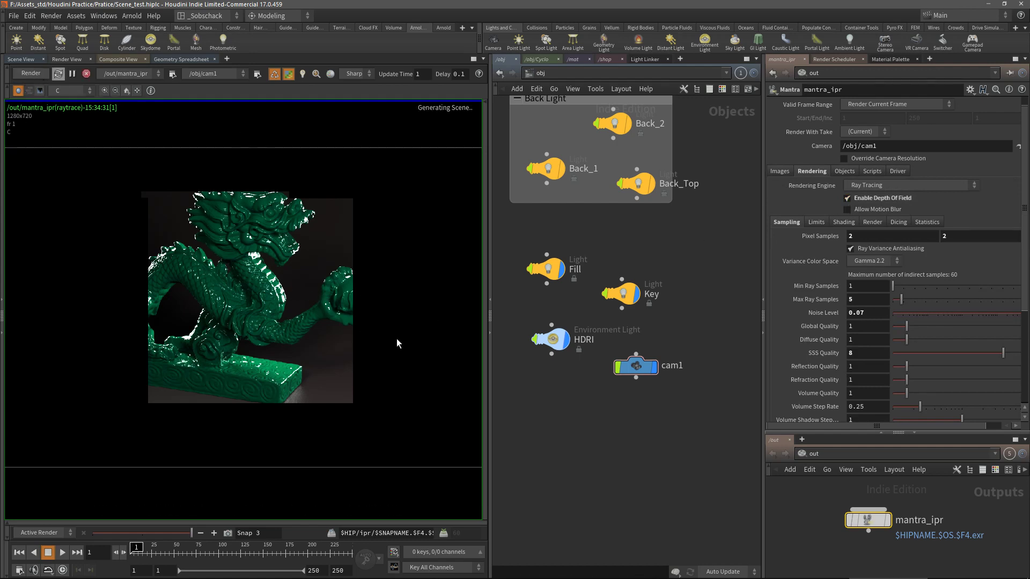
# Select cam1 and set its F-stop to 0.1.
pyautogui.moveTo(691, 281); pyautogui.dragTo(685, 260, button='middle')
pyautogui.moveTo(678, 404); pyautogui.dragTo(611, 322)
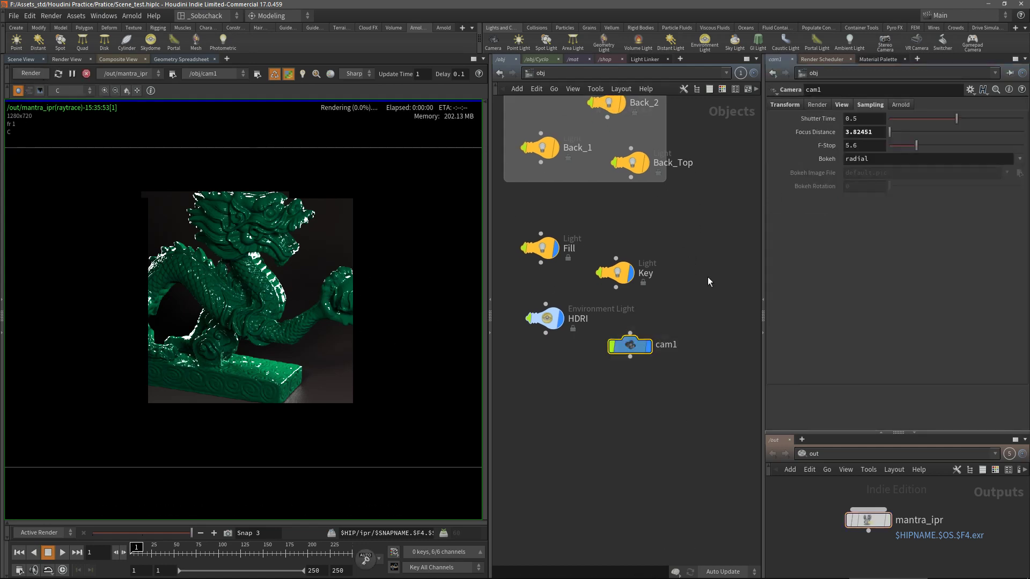
pyautogui.click(864, 145)
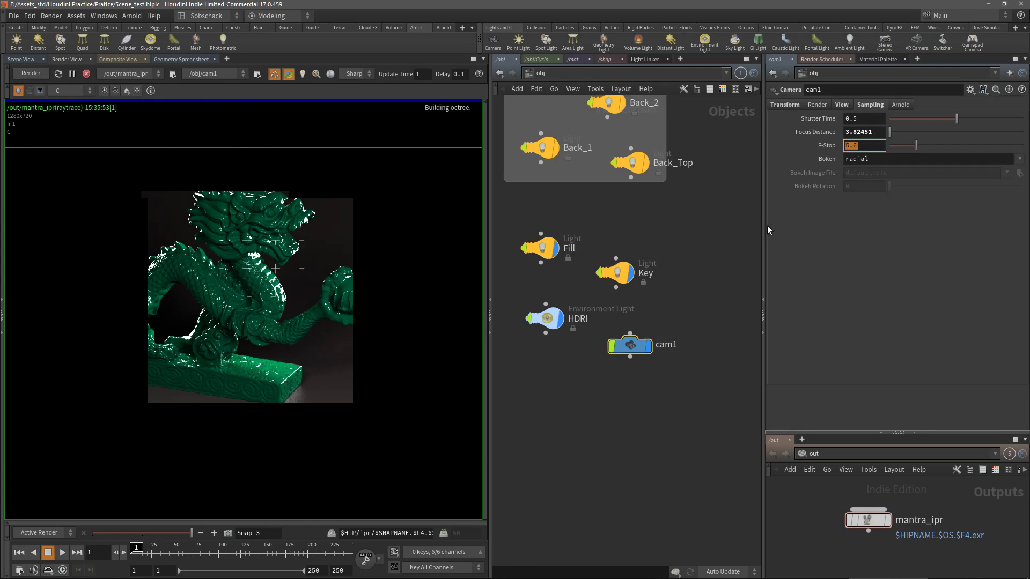
pyautogui.write('0.1')
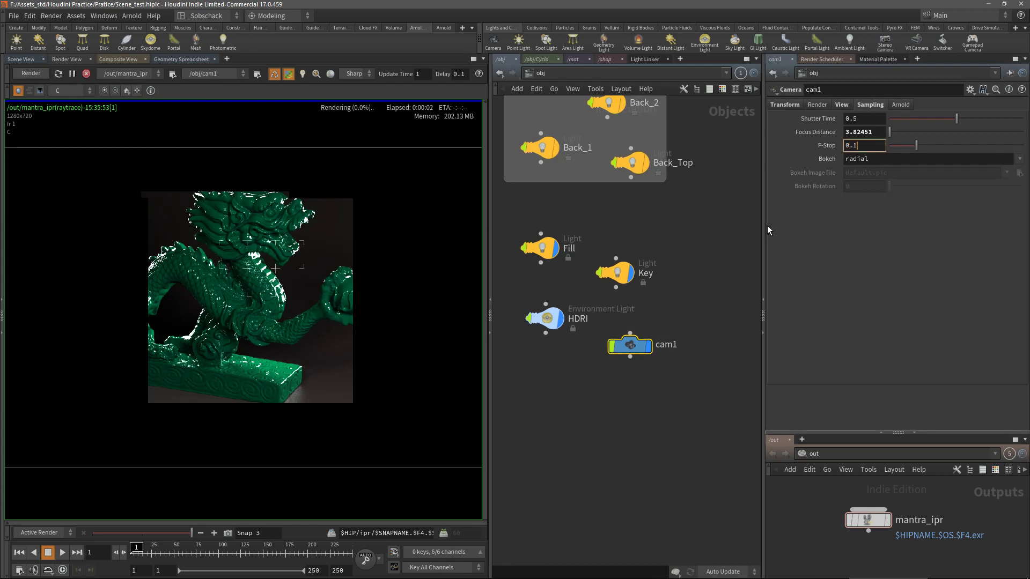
pyautogui.press('Return')
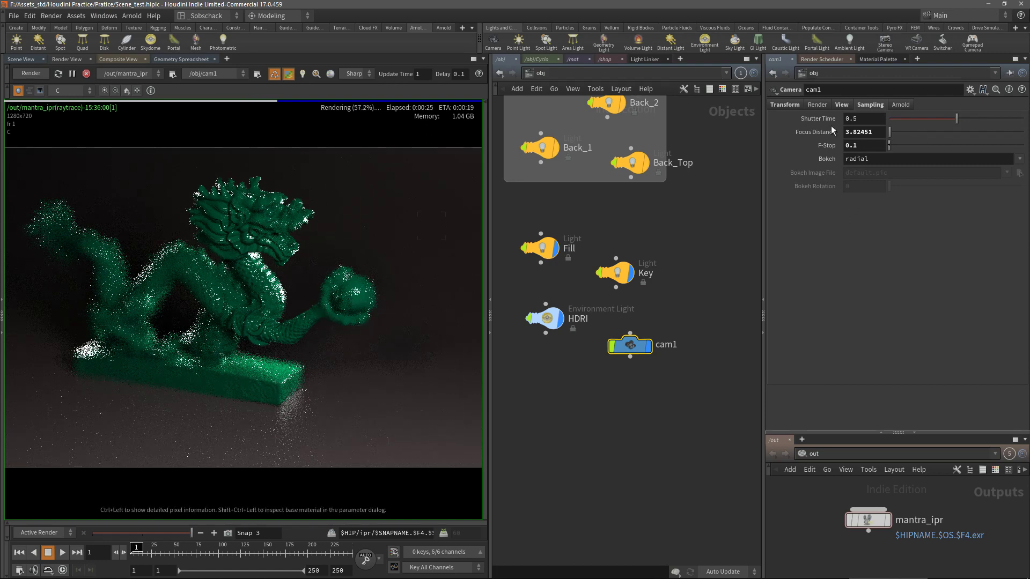
# Try a focus distance of 3 on cam1, vary it with a quick adjustment and return it to 3.
pyautogui.click(877, 132)
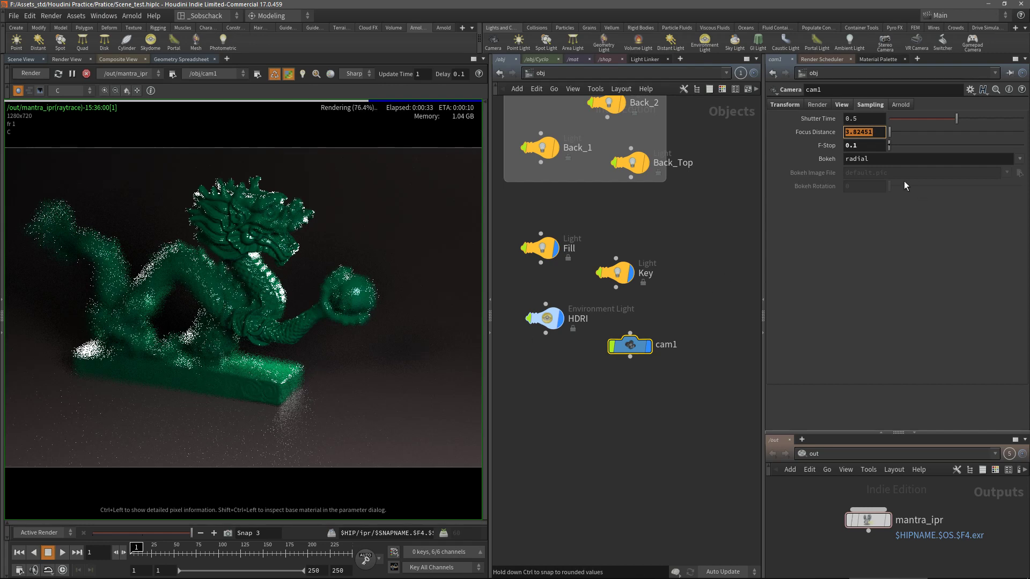
pyautogui.write('3')
pyautogui.press('Return')
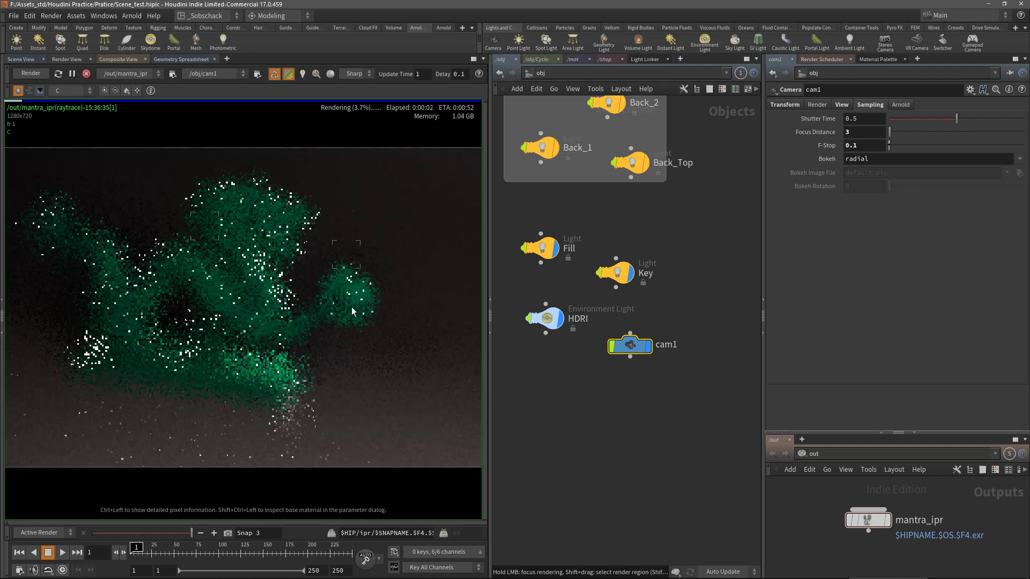
pyautogui.moveTo(891, 132); pyautogui.dragTo(787, 136)
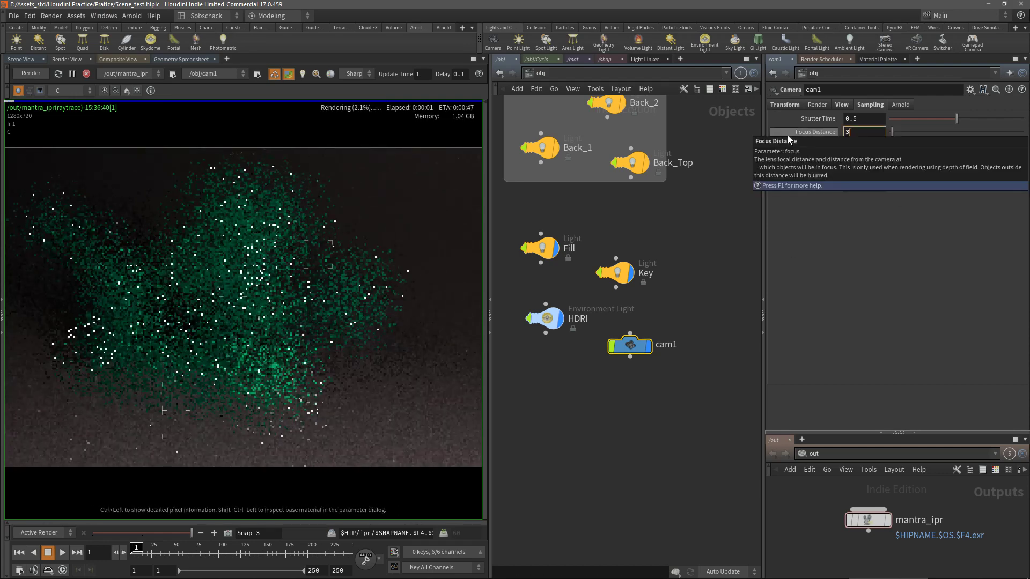
pyautogui.write('3')
pyautogui.press('Return')
# Try raising cam1's focus distance in small increments, through 3.11 and 3.21.
pyautogui.moveTo(809, 134); pyautogui.dragTo(868, 157, button='middle')
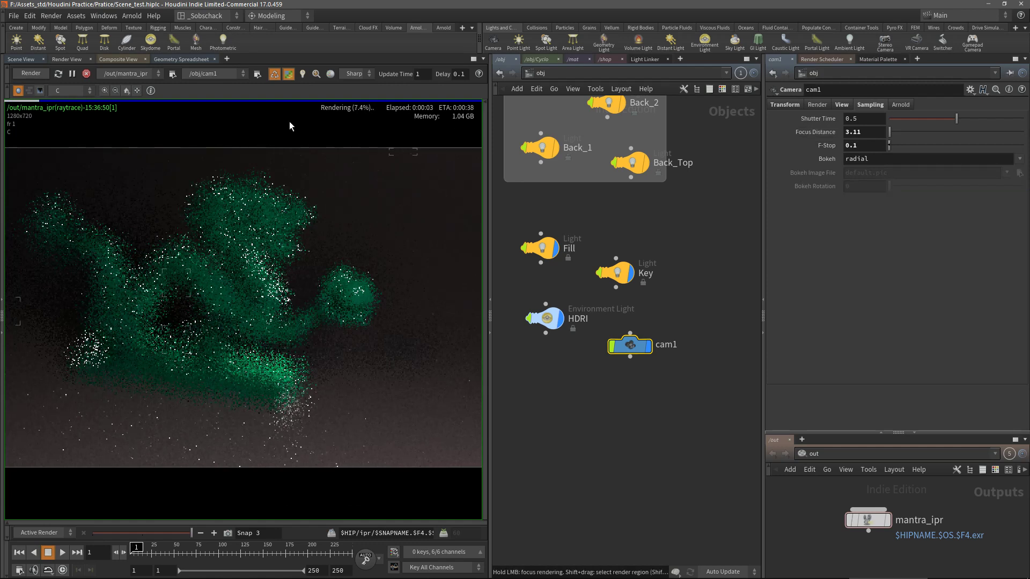
pyautogui.moveTo(867, 133); pyautogui.dragTo(920, 156, button='middle')
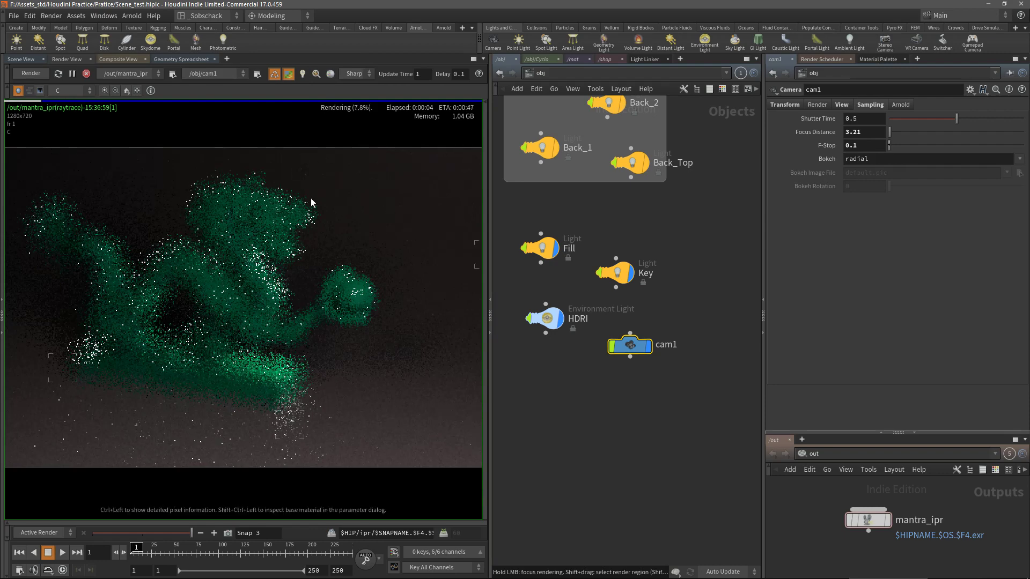
pyautogui.click(879, 134)
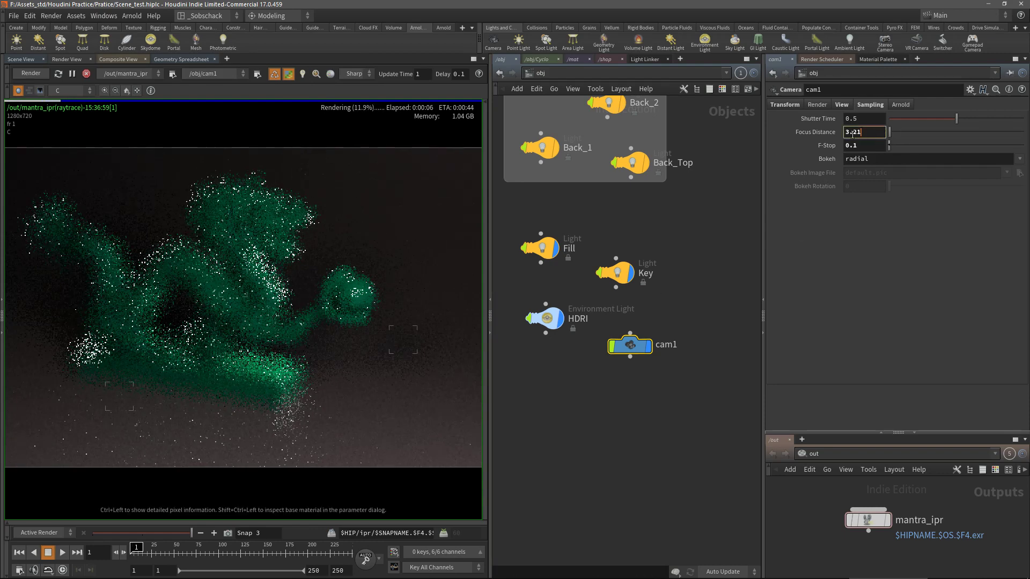
pyautogui.moveTo(853, 134); pyautogui.dragTo(891, 157, button='middle')
# Test cam1's focus distance at 3.5 and raise it to 3.6.
pyautogui.moveTo(873, 132); pyautogui.dragTo(775, 160)
pyautogui.write('3.5')
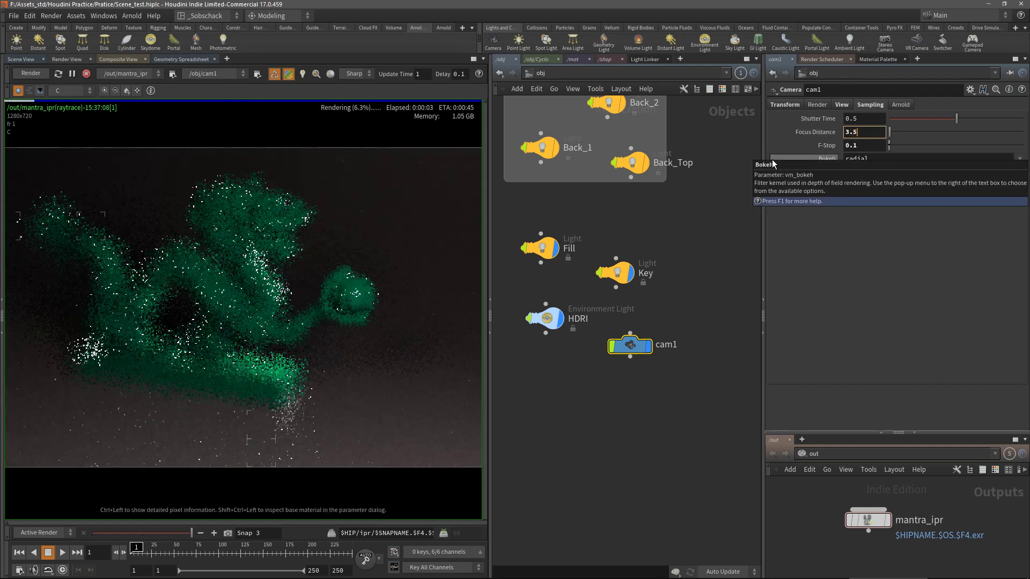
pyautogui.press('Return')
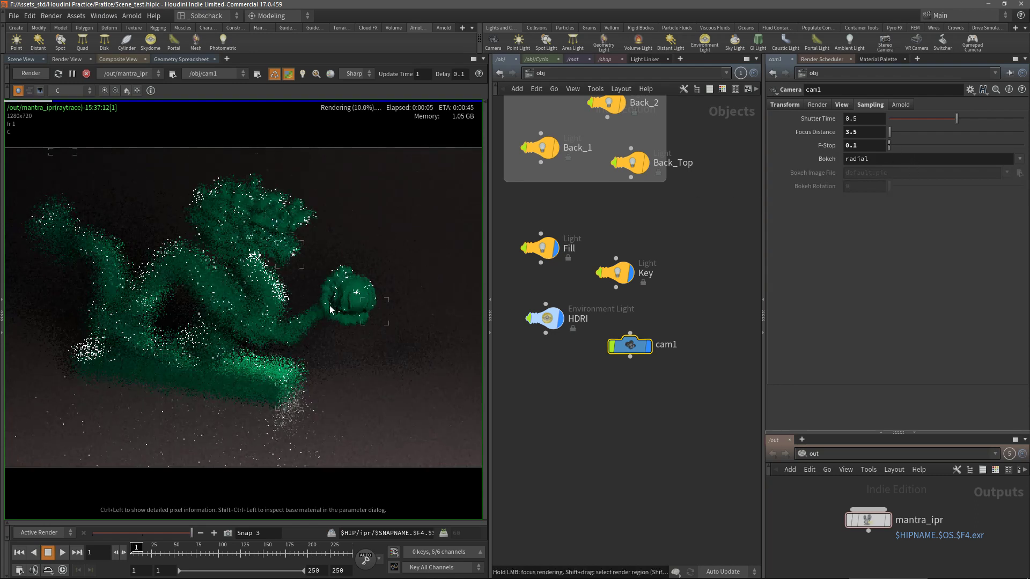
pyautogui.click(873, 132)
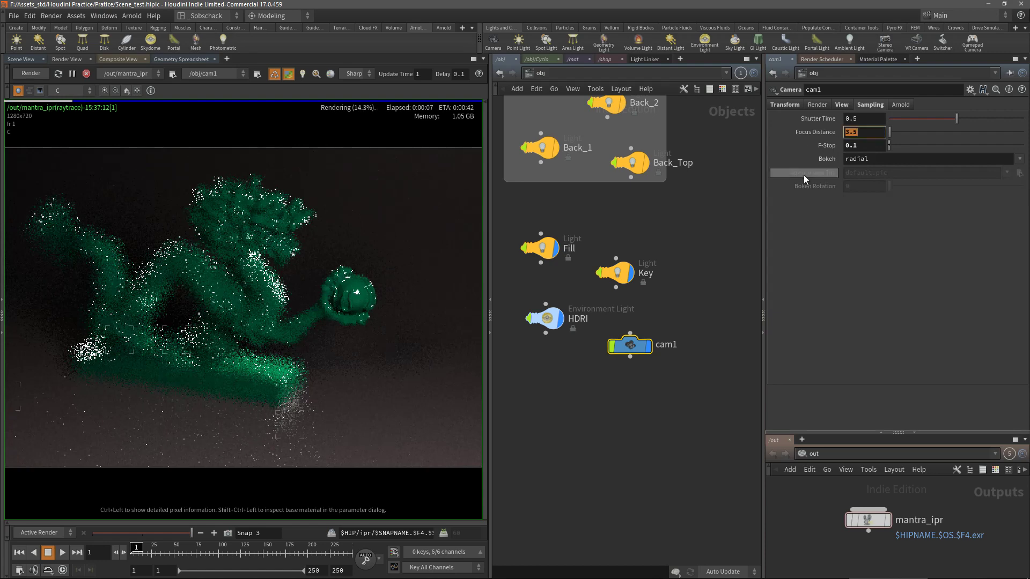
pyautogui.press('BackSpace')
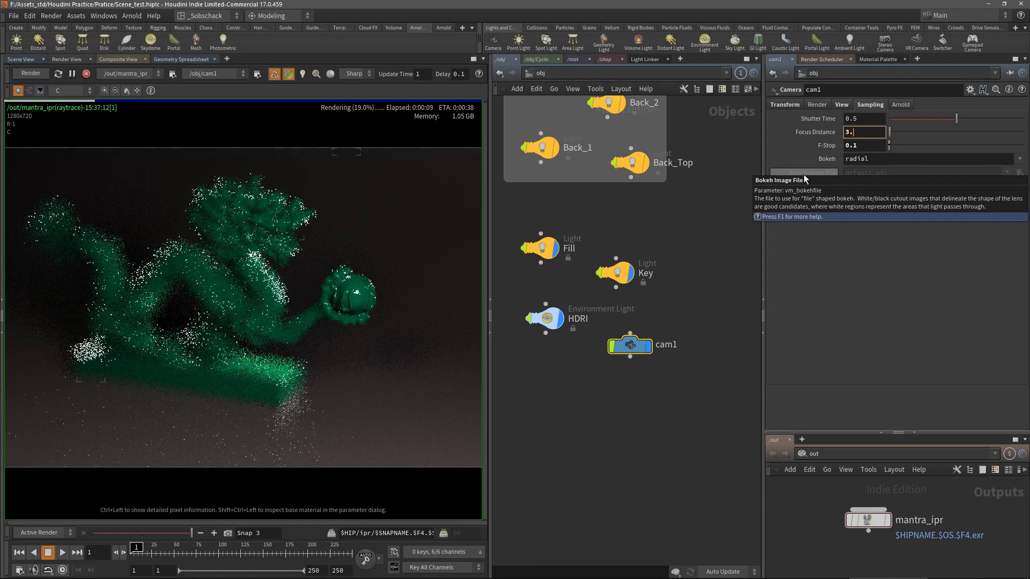
pyautogui.write('6')
pyautogui.press('Return')
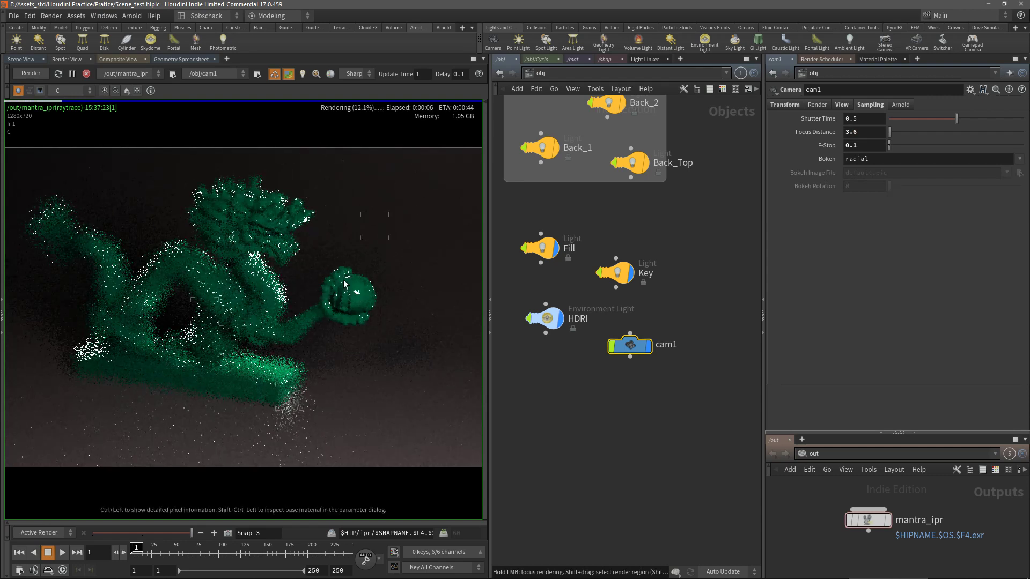
# Restrict the render region to the dragon's front claw and orb and try a focus distance of 3.7.
pyautogui.keyDown('shift'); pyautogui.moveTo(258, 226); pyautogui.dragTo(420, 359); pyautogui.keyUp('shift')
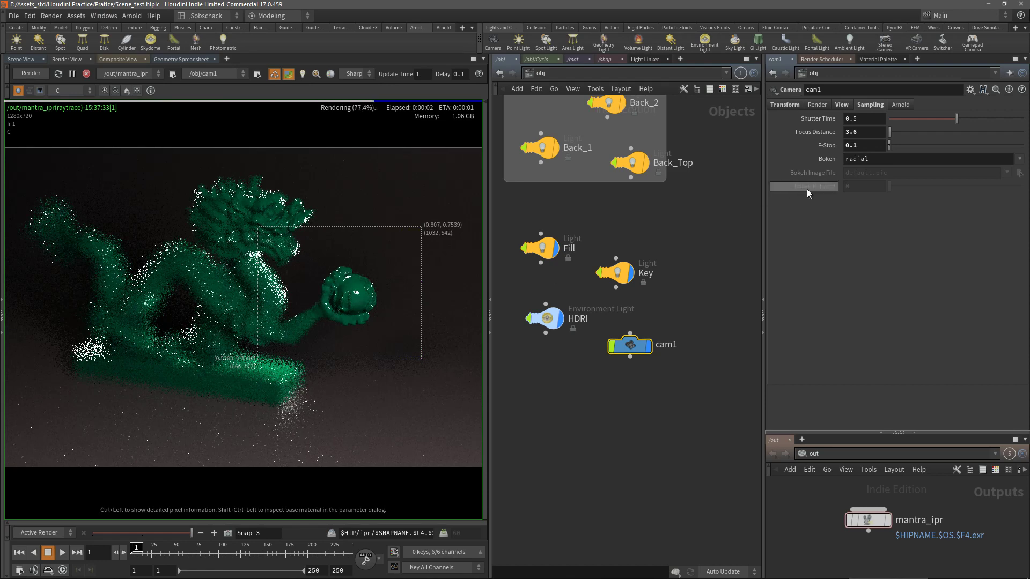
pyautogui.moveTo(869, 134); pyautogui.dragTo(820, 141)
pyautogui.write('3')
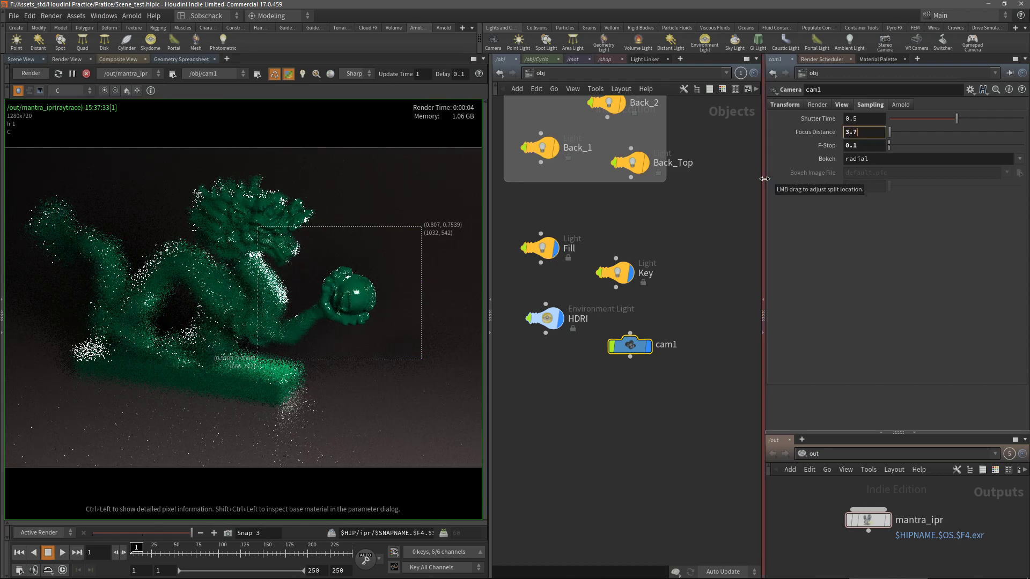
pyautogui.write('.7')
pyautogui.press('Return')
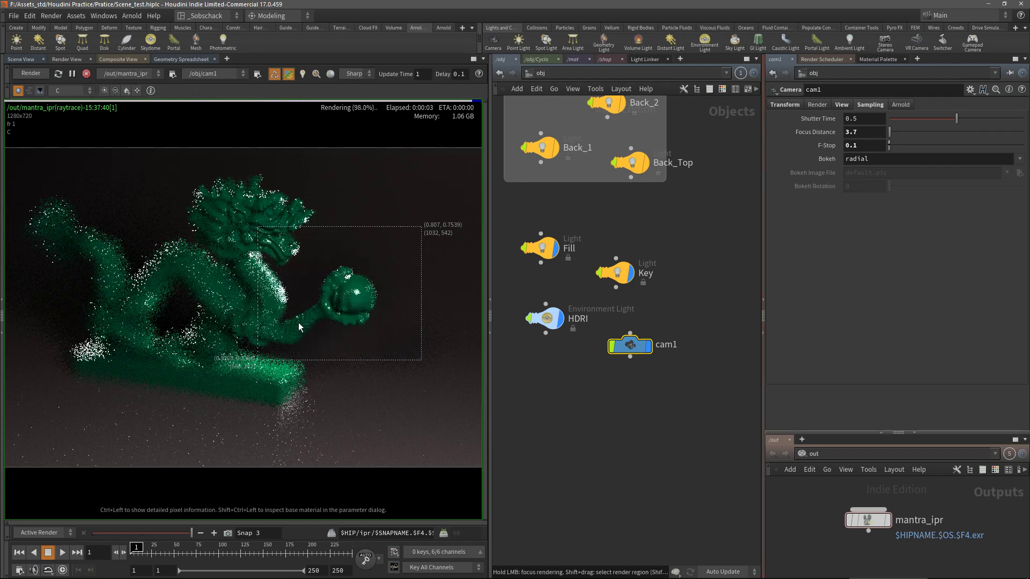
# Try a focus distance of 3.65 on cam1 and return it to 3.6.
pyautogui.moveTo(851, 132); pyautogui.dragTo(877, 133)
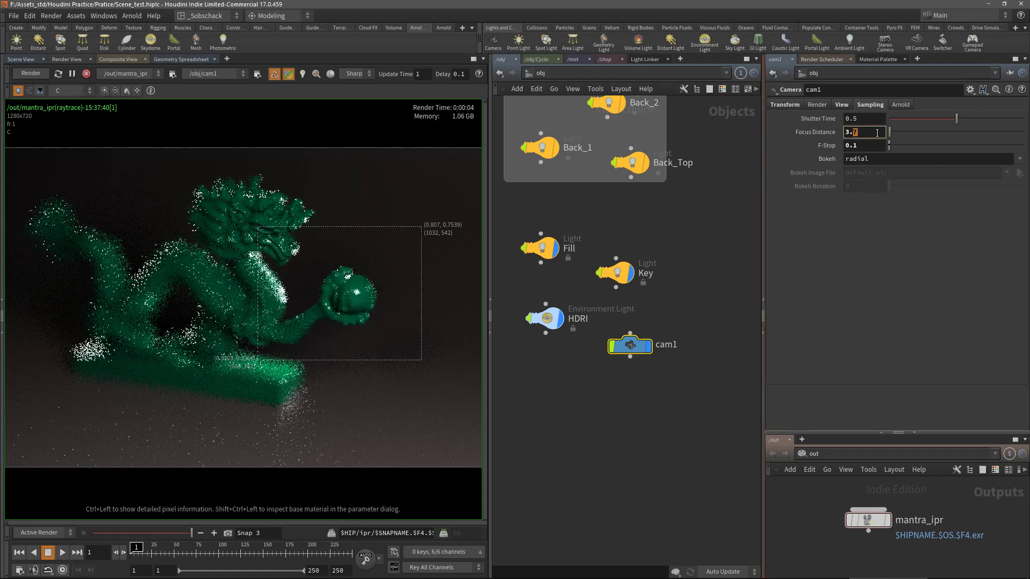
pyautogui.write('65')
pyautogui.press('Return')
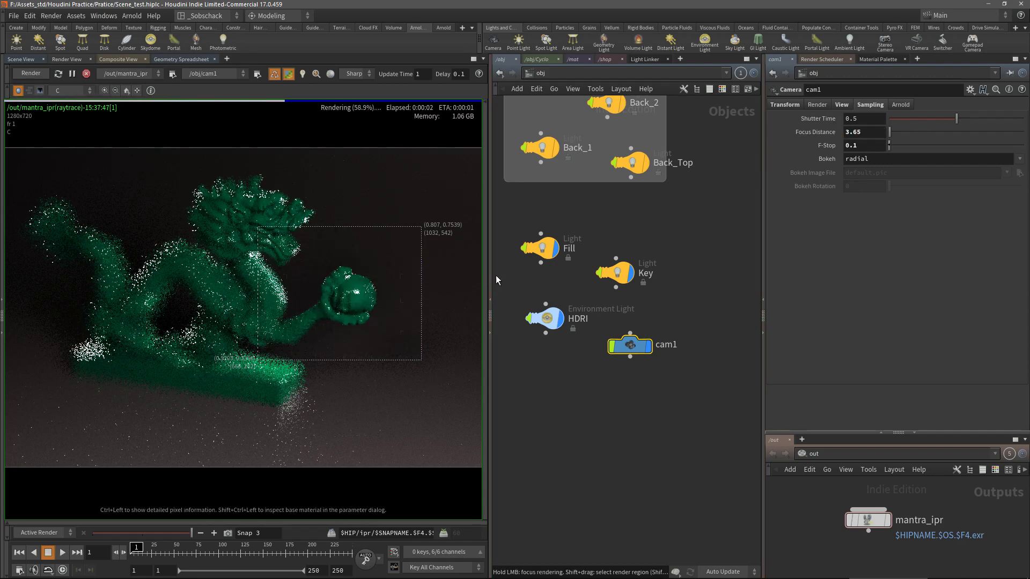
pyautogui.moveTo(855, 134); pyautogui.dragTo(889, 138)
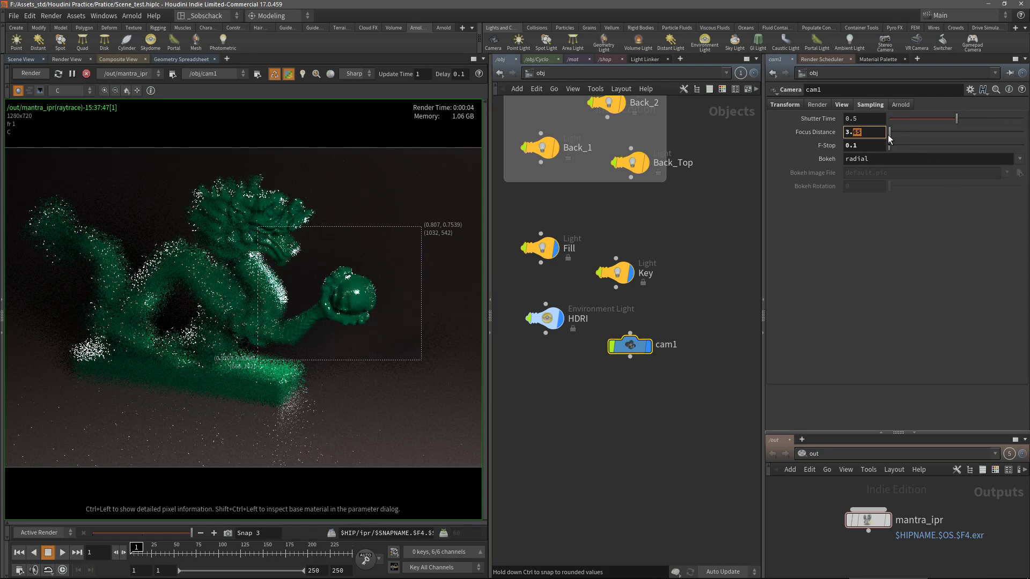
pyautogui.write('6')
pyautogui.press('Return')
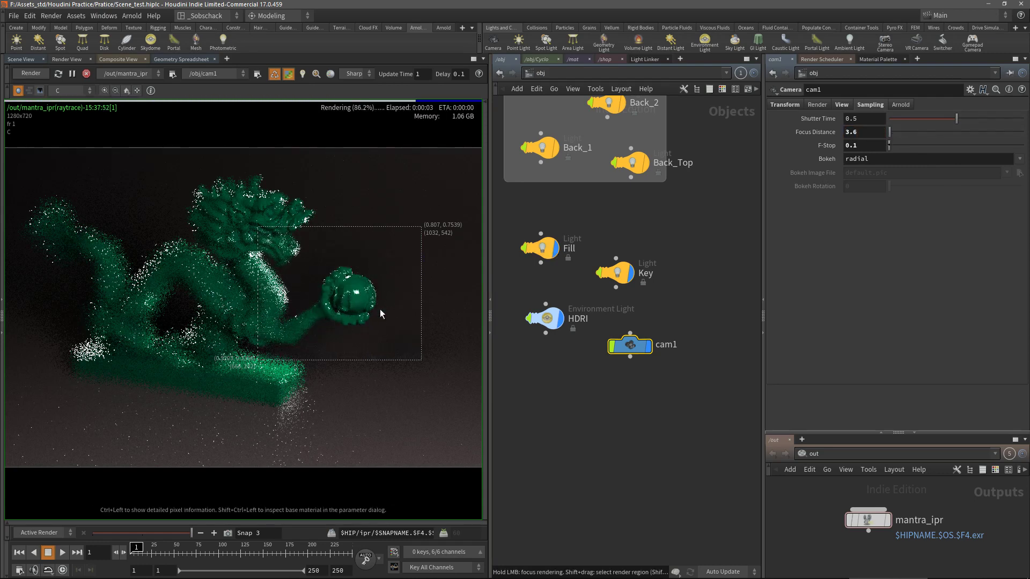
# Inspect the rendered orb up close, extend the render region over the whole image and stop the render.
pyautogui.scroll(5, 378, 311)
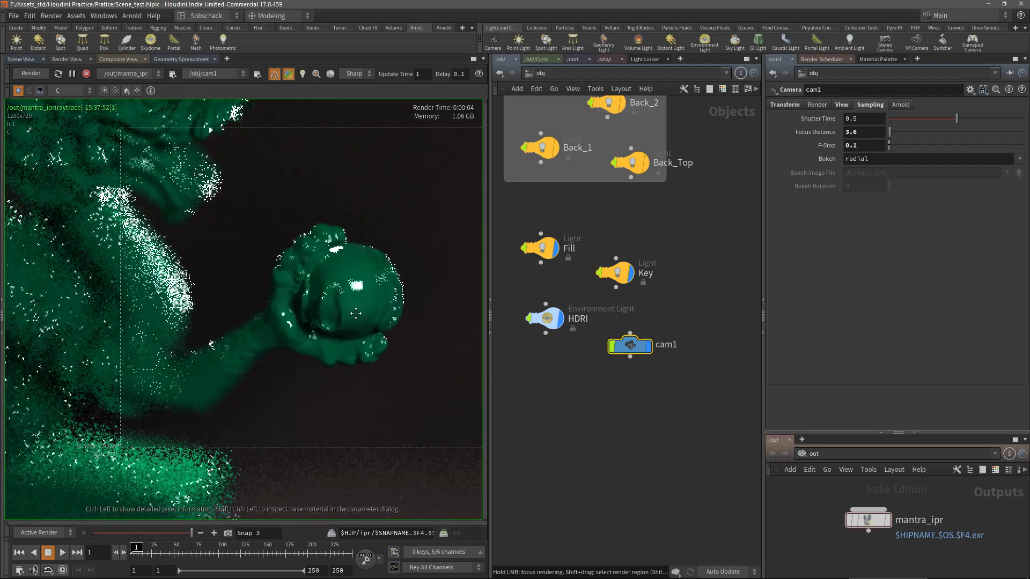
pyautogui.moveTo(355, 313); pyautogui.dragTo(316, 317, button='middle')
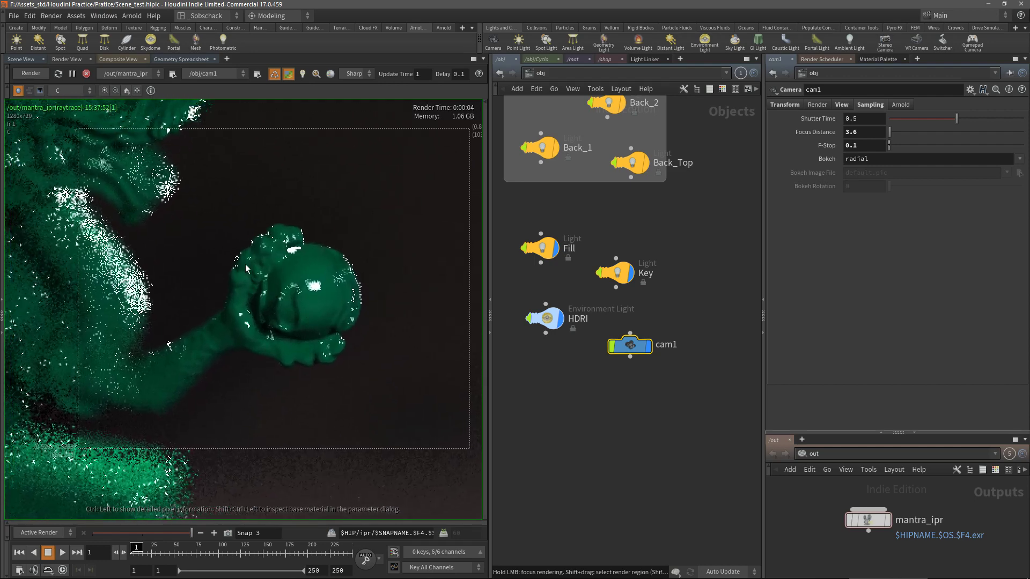
pyautogui.moveTo(265, 285); pyautogui.dragTo(307, 281, button='middle')
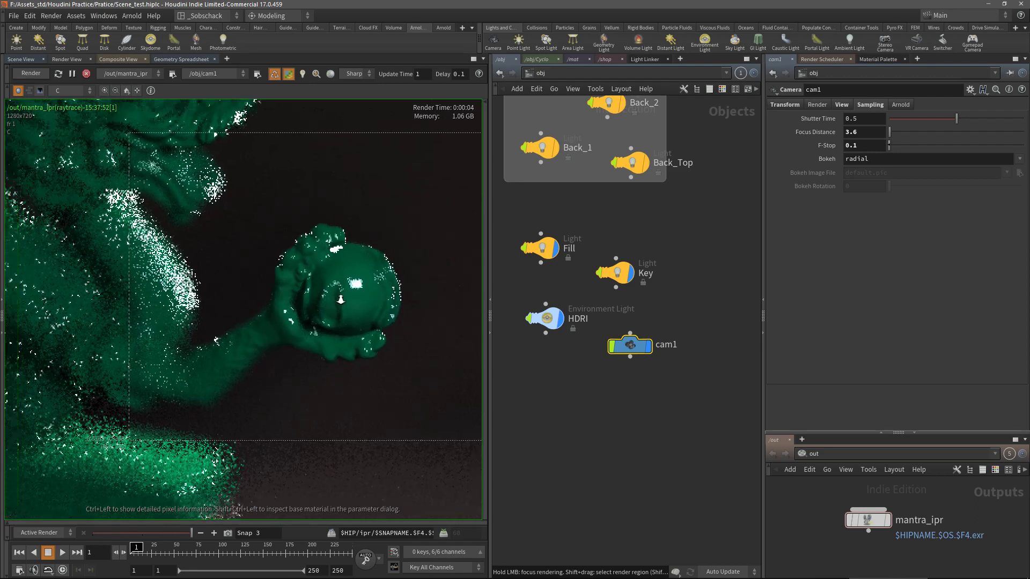
pyautogui.scroll(-7, 265, 346)
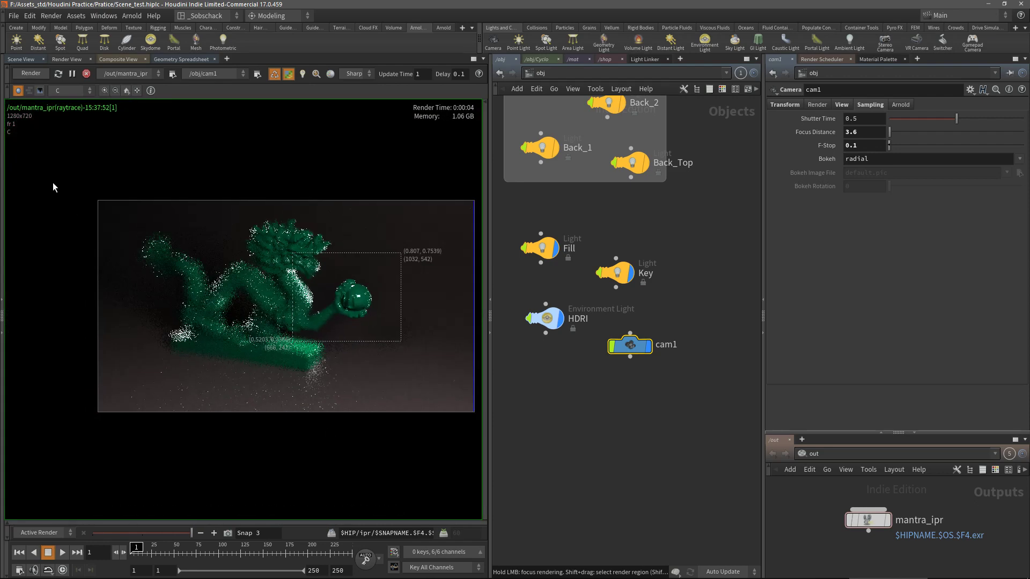
pyautogui.keyDown('shift'); pyautogui.moveTo(52, 184); pyautogui.dragTo(511, 426); pyautogui.keyUp('shift')
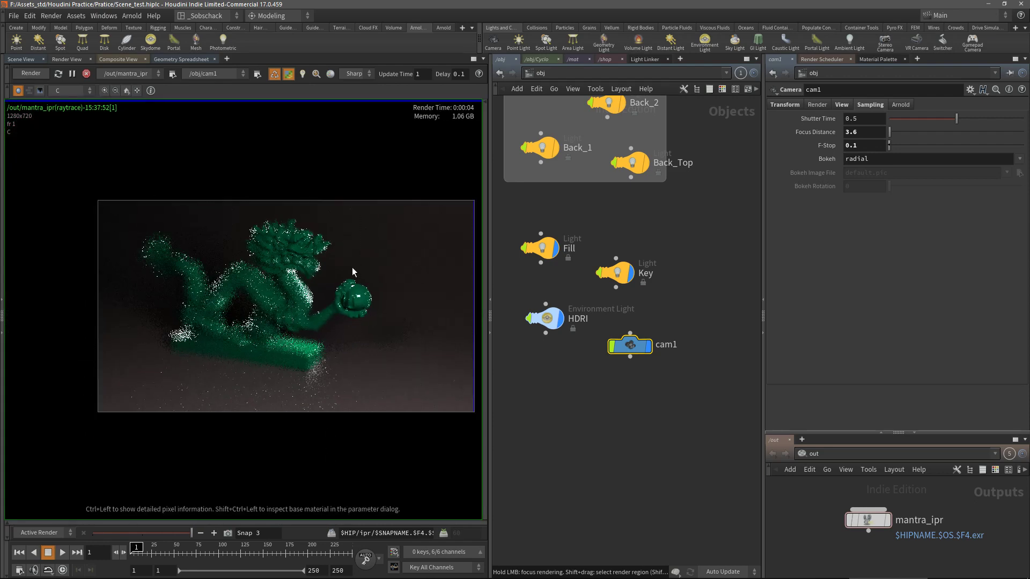
pyautogui.click(87, 74)
pyautogui.moveTo(373, 275); pyautogui.dragTo(352, 254, button='middle')
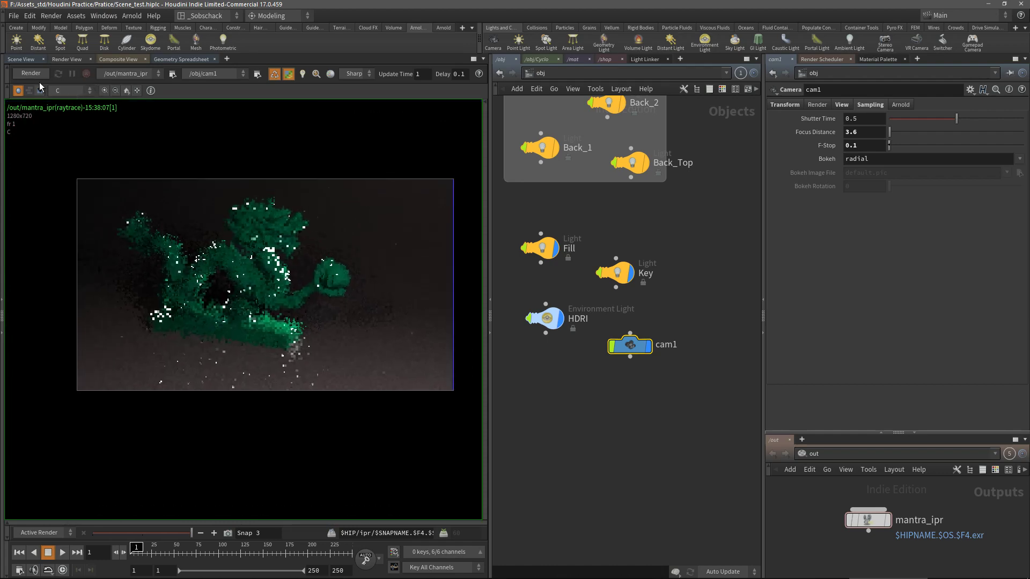
# Switch from the render to the 3D scene and orbit around the dragon, bringing the Cyclo and Scan nodes into view.
pyautogui.click(20, 59)
pyautogui.scroll(3, 339, 281)
pyautogui.moveTo(339, 281); pyautogui.dragTo(377, 278)
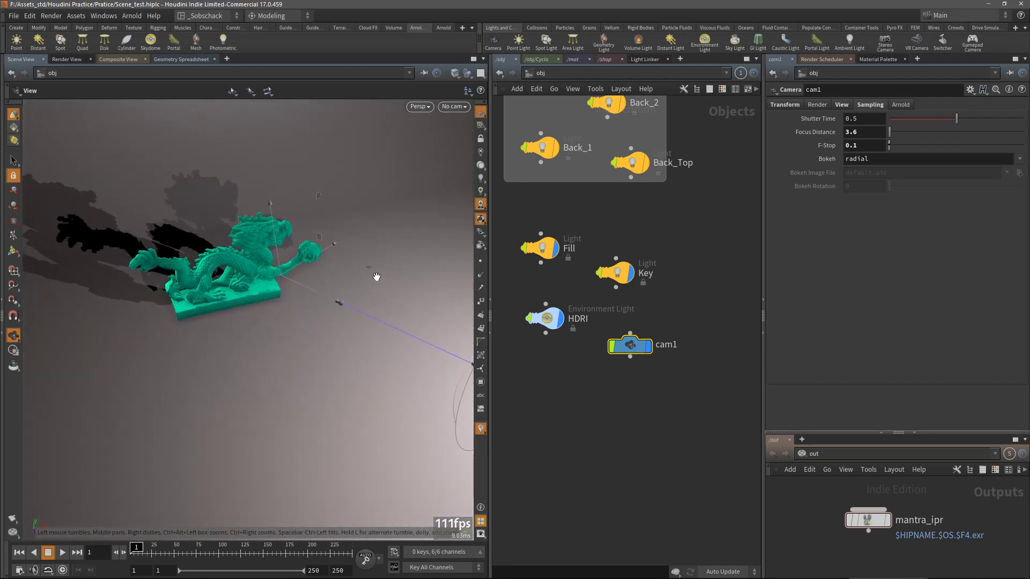
pyautogui.moveTo(642, 214); pyautogui.dragTo(747, 333, button='middle')
pyautogui.moveTo(515, 274); pyautogui.dragTo(619, 262, button='middle')
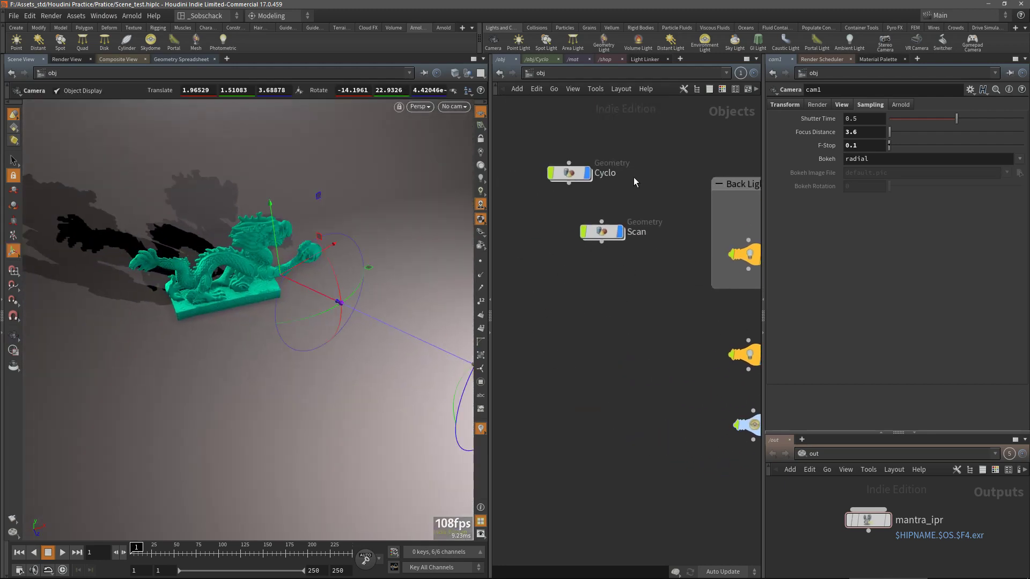
# Create a Platonic Solids tetrahedron with radius 0.5 at the scene origin beside the dragon.
pyautogui.click(633, 177)
pyautogui.press('Tab')
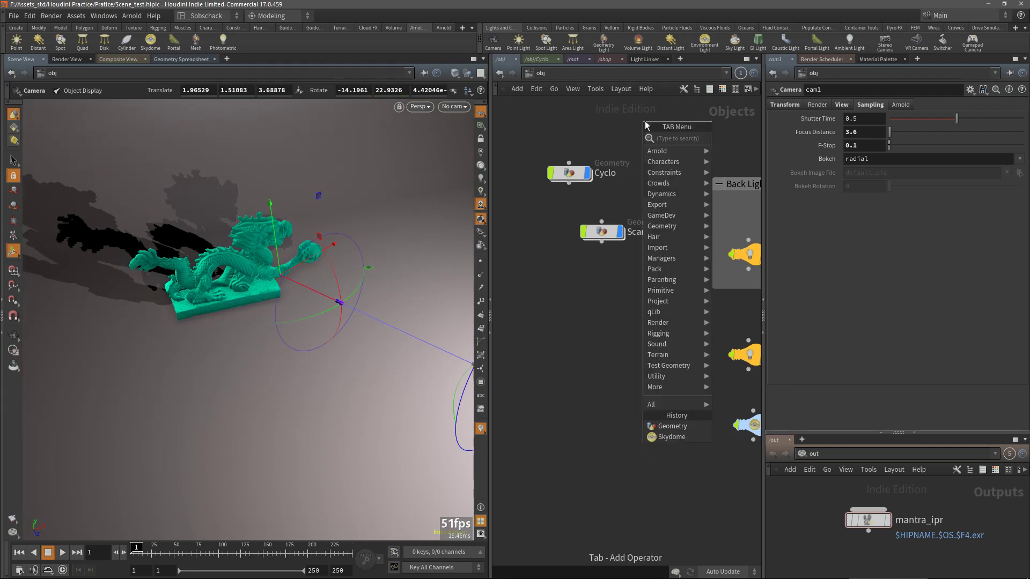
pyautogui.press('Escape')
pyautogui.click(16, 27)
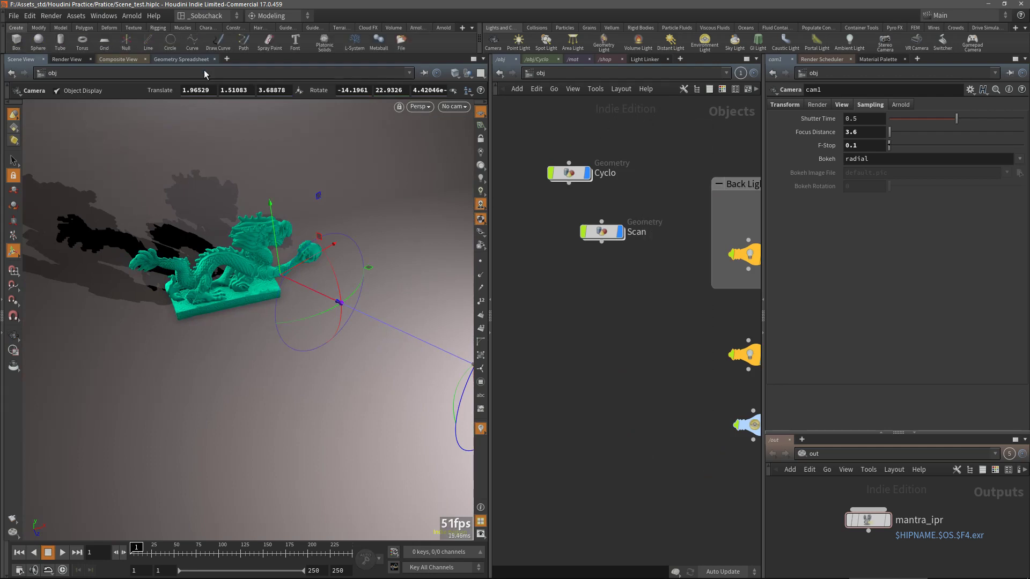
pyautogui.click(324, 43)
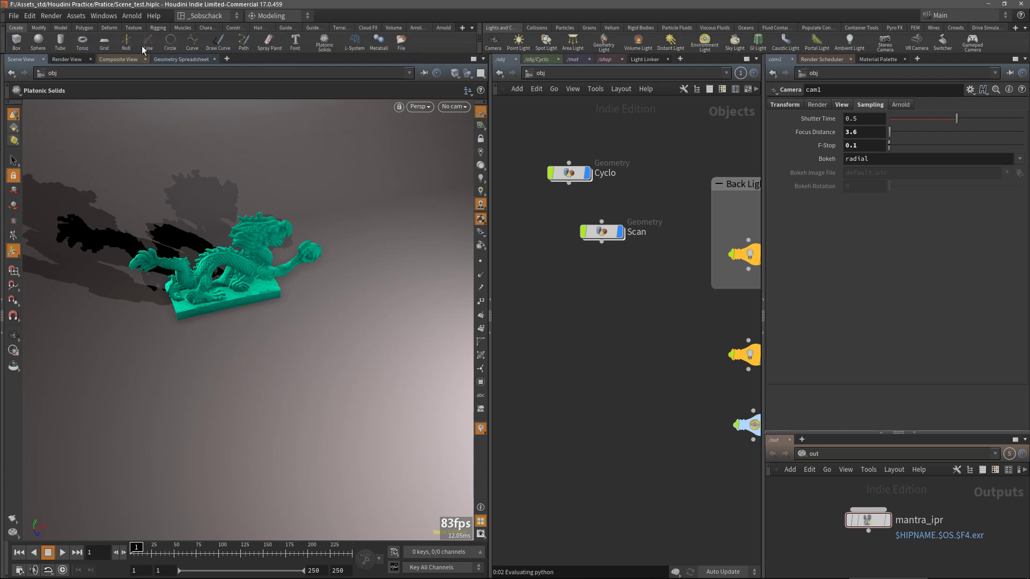
pyautogui.press('Tab')
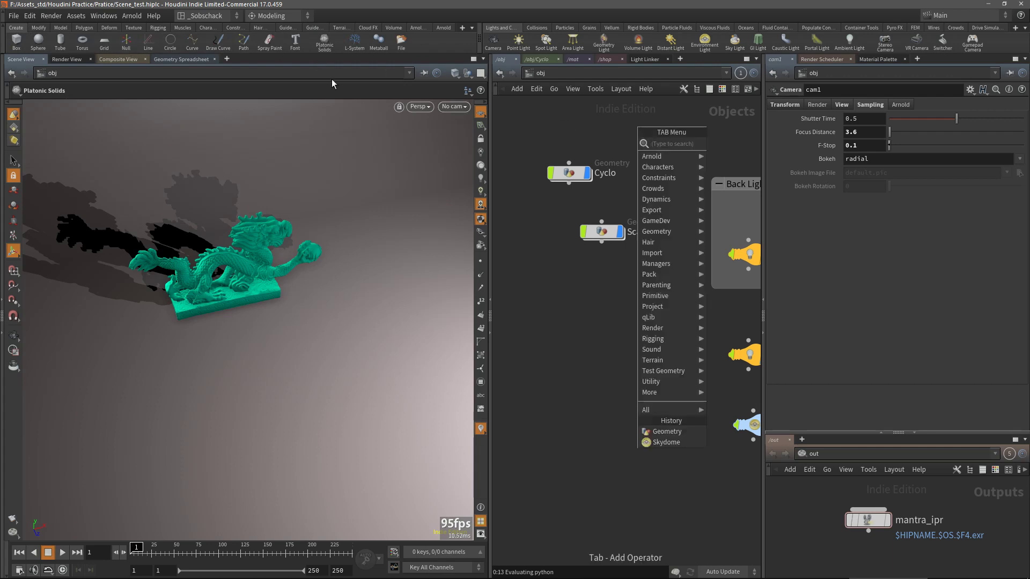
pyautogui.press('Escape')
pyautogui.click(324, 43)
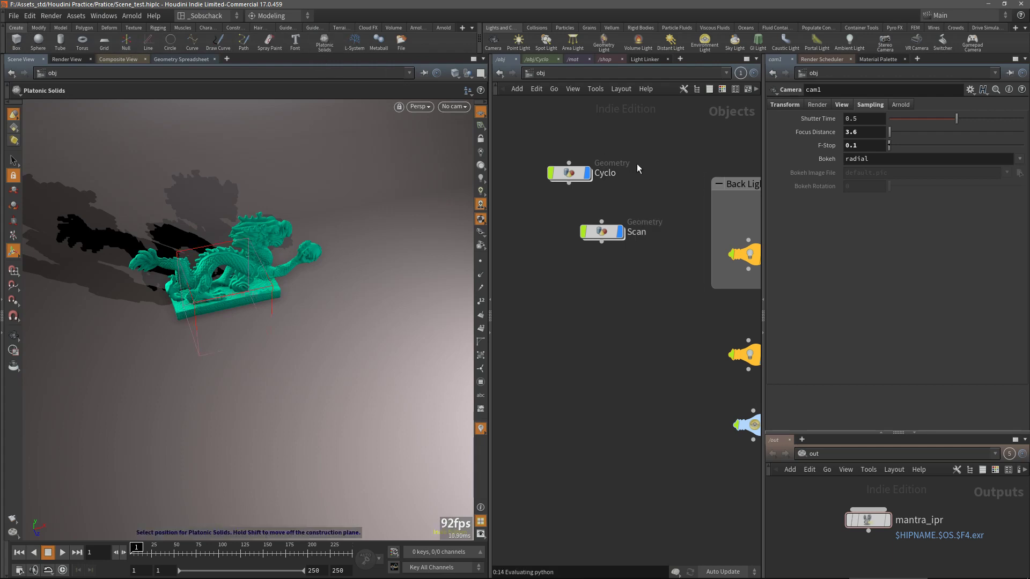
pyautogui.press('Tab')
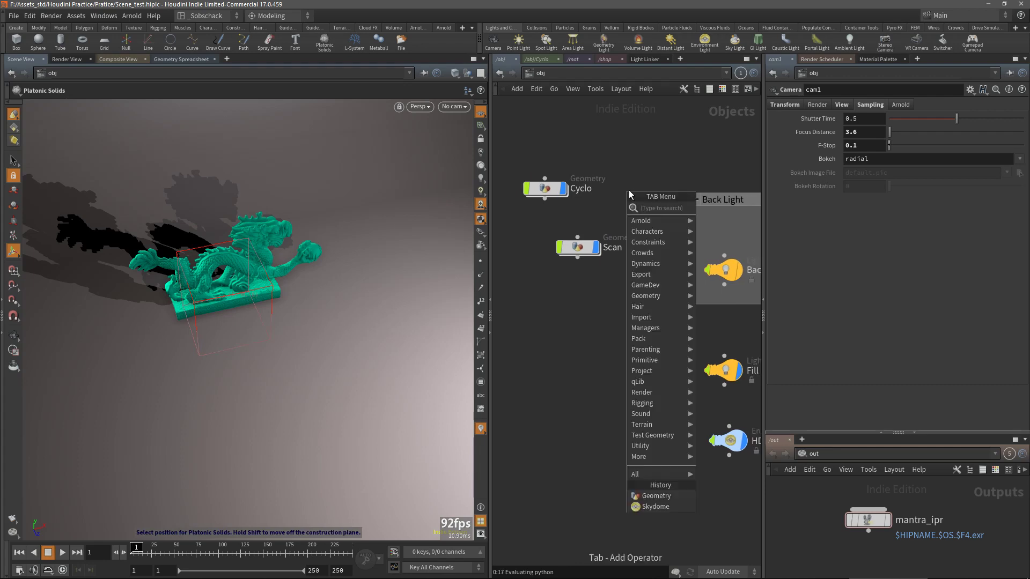
pyautogui.press('Escape')
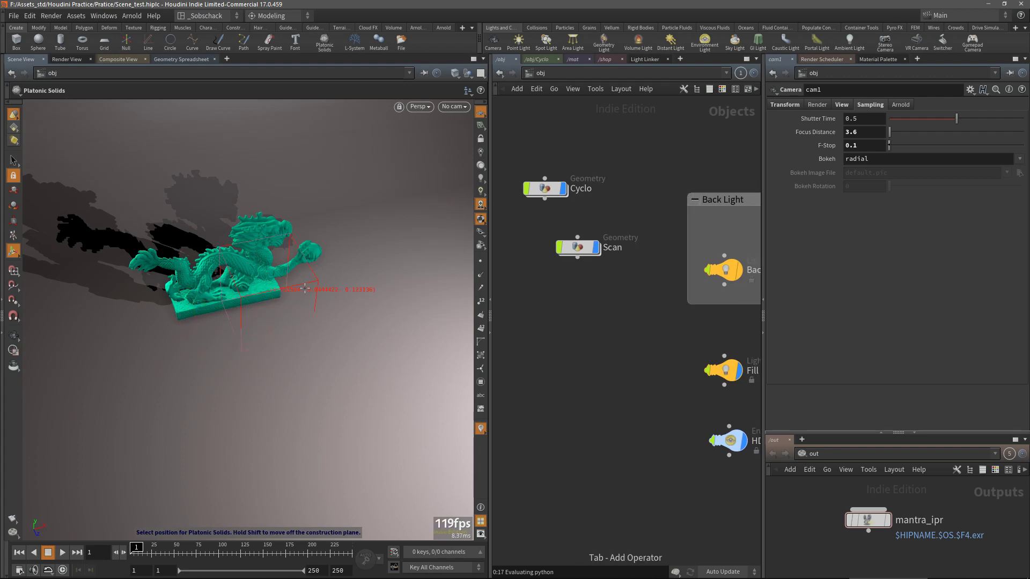
pyautogui.click(341, 292)
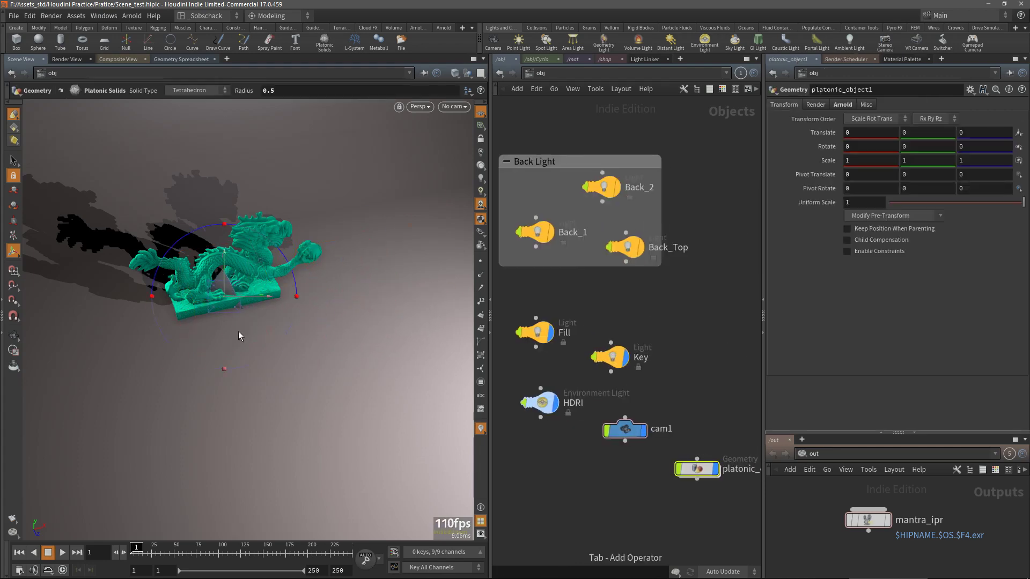
# Move the tetrahedron along the floor to about 0.52 in X and 1.20 in Z, in front of the dragon.
pyautogui.keyDown('alt'); pyautogui.moveTo(238, 290); pyautogui.dragTo(171, 310); pyautogui.keyUp('alt')
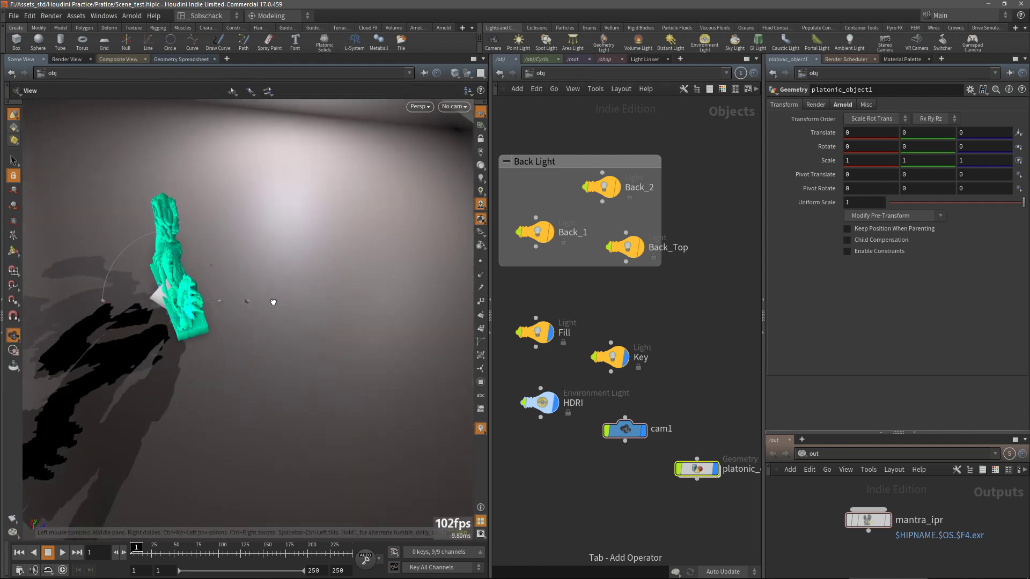
pyautogui.press('Escape')
pyautogui.moveTo(271, 302); pyautogui.dragTo(221, 301)
pyautogui.moveTo(240, 256); pyautogui.dragTo(331, 257)
pyautogui.keyDown('alt'); pyautogui.moveTo(384, 302); pyautogui.dragTo(311, 268); pyautogui.keyUp('alt')
# Reposition the tetrahedron's node in the object network so it sits above the Back Light group.
pyautogui.moveTo(670, 221); pyautogui.dragTo(694, 202, button='middle')
pyautogui.moveTo(641, 265); pyautogui.dragTo(554, 301, button='middle')
pyautogui.scroll(-3, 553, 301)
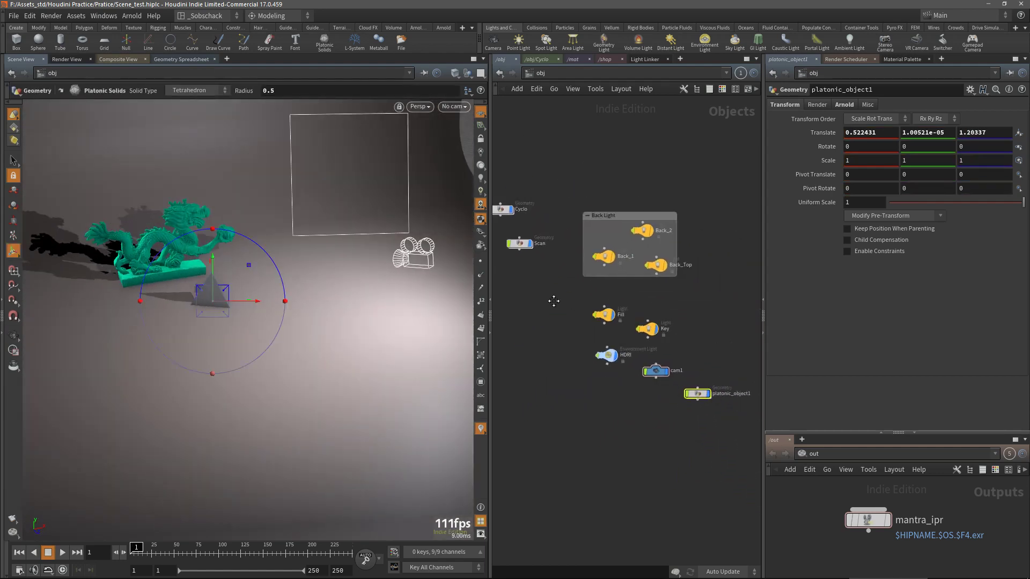
pyautogui.scroll(2, 572, 342)
pyautogui.moveTo(572, 342); pyautogui.dragTo(629, 385, button='middle')
pyautogui.moveTo(612, 382); pyautogui.dragTo(615, 379)
pyautogui.moveTo(658, 416); pyautogui.dragTo(522, 361, button='middle')
pyautogui.moveTo(633, 376); pyautogui.dragTo(704, 409, button='middle')
pyautogui.moveTo(723, 424); pyautogui.dragTo(516, 142)
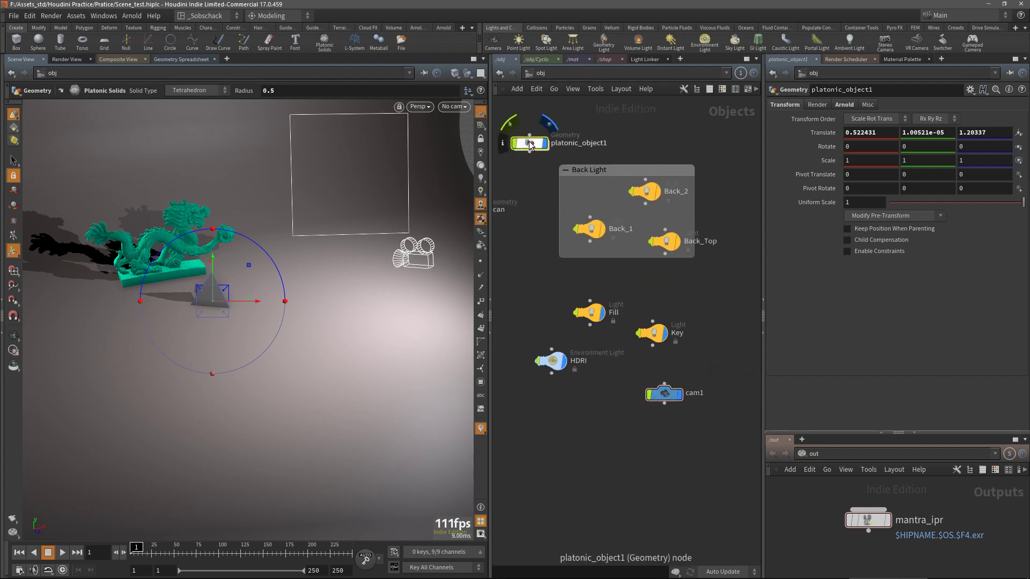
# Change the solid type inside the new object to Utah Teapot and raise it about 0.18 in Y.
pyautogui.doubleClick(518, 145)
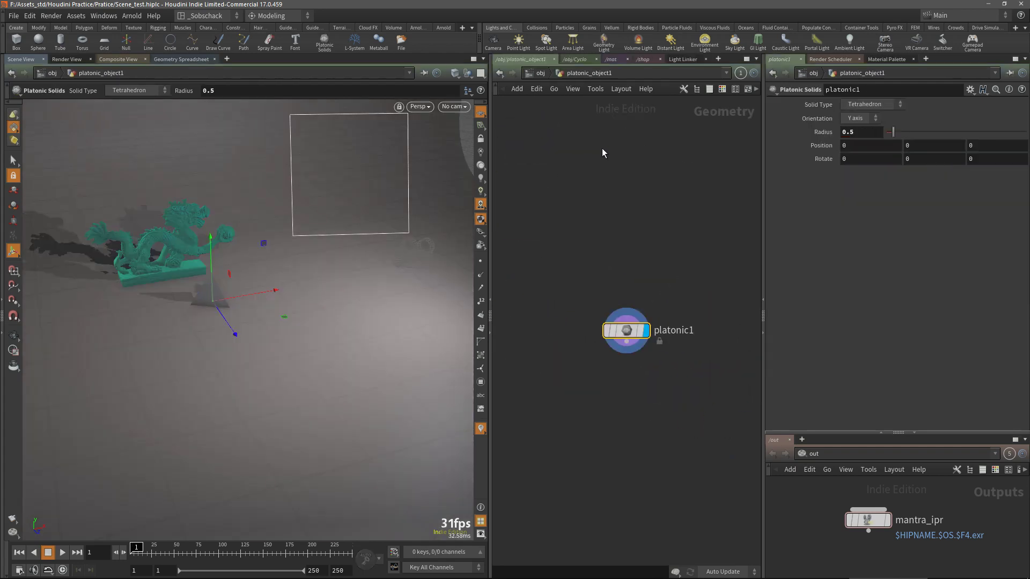
pyautogui.click(892, 103)
pyautogui.click(865, 182)
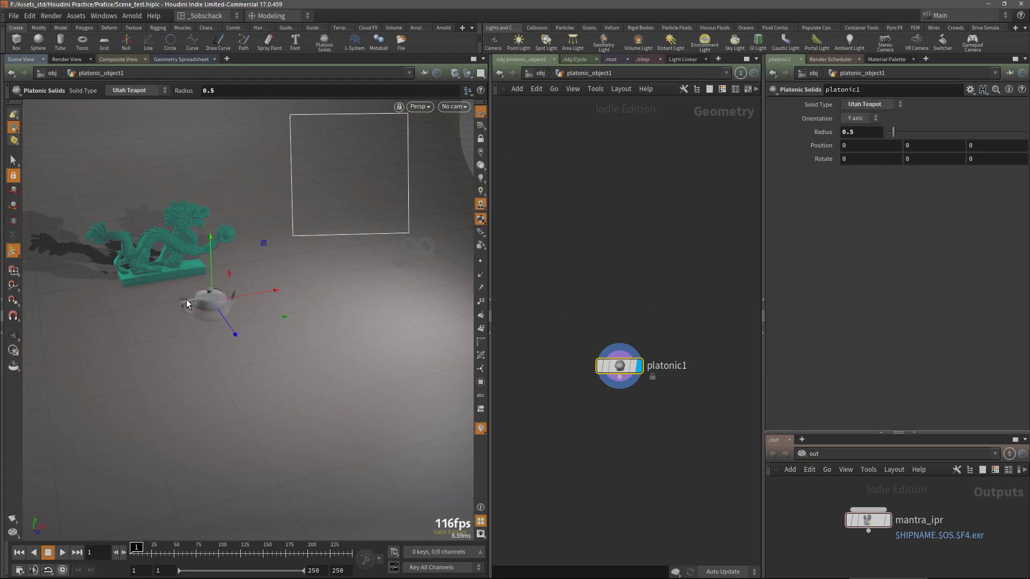
pyautogui.moveTo(207, 263); pyautogui.dragTo(205, 250)
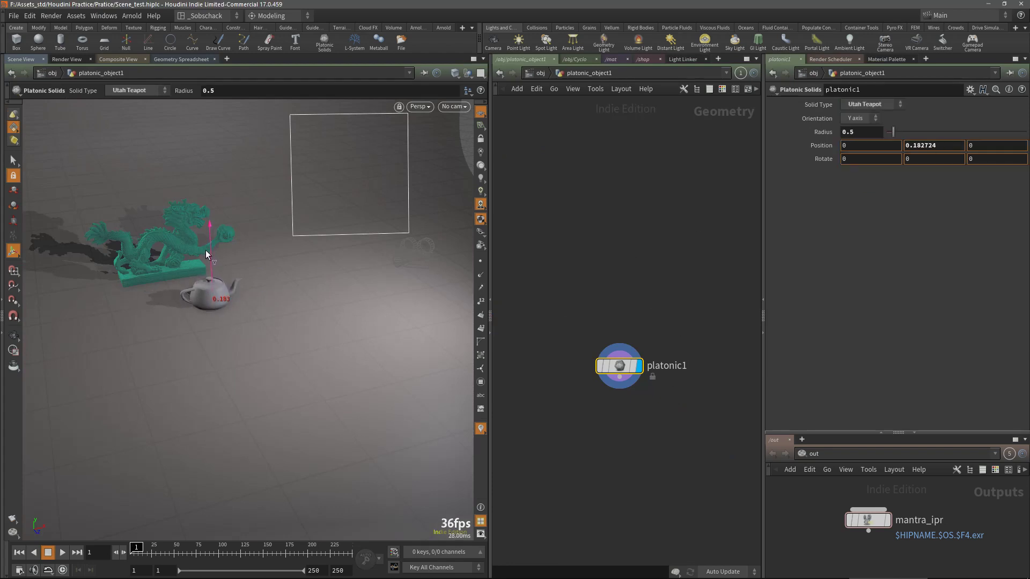
# Look through cam1 and shift the teapot beside the dragon's base, to a position of about 0.89, 0.18, -0.80.
pyautogui.press('Escape')
pyautogui.moveTo(208, 330); pyautogui.dragTo(295, 372)
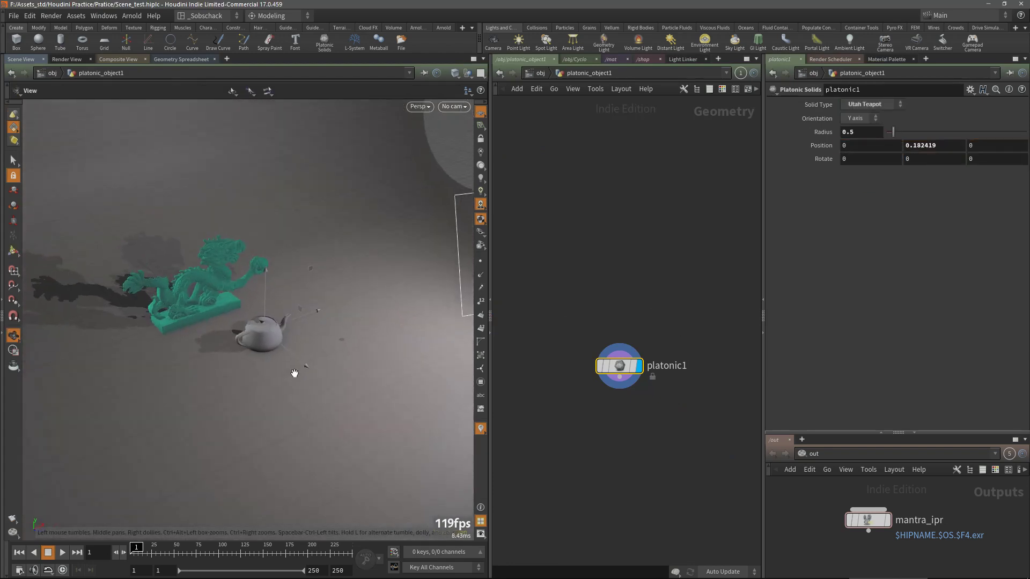
pyautogui.press('Return')
pyautogui.click(454, 107)
pyautogui.click(472, 155)
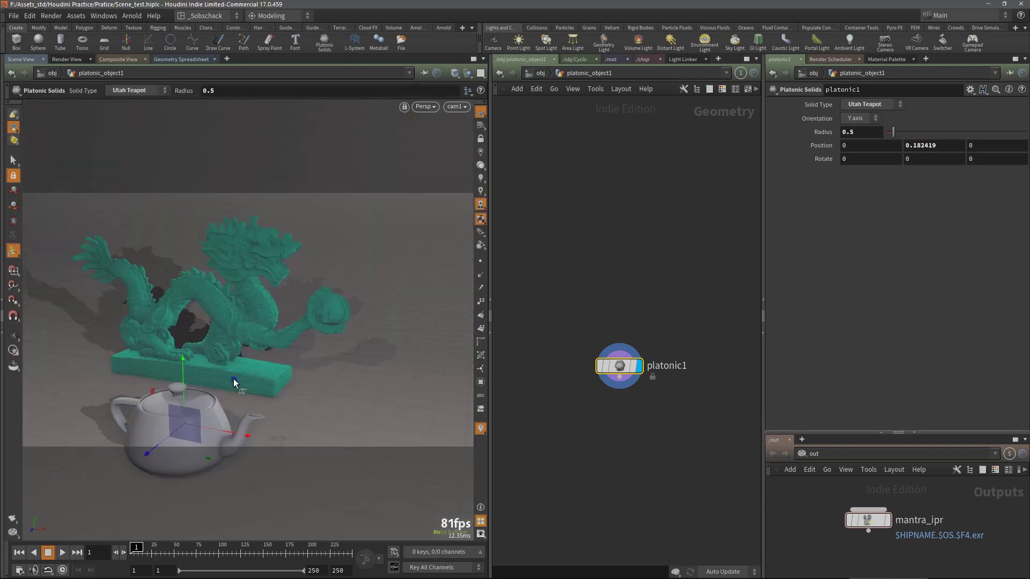
pyautogui.moveTo(224, 435); pyautogui.dragTo(420, 429)
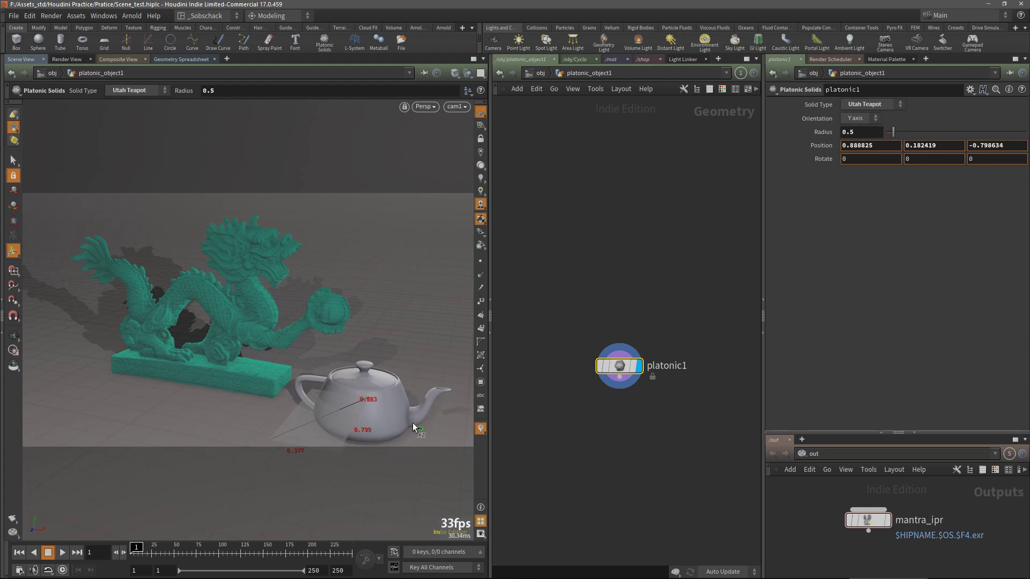
# Return to the object level and set the teapot object's uniform scale to 0.5.
pyautogui.click(540, 73)
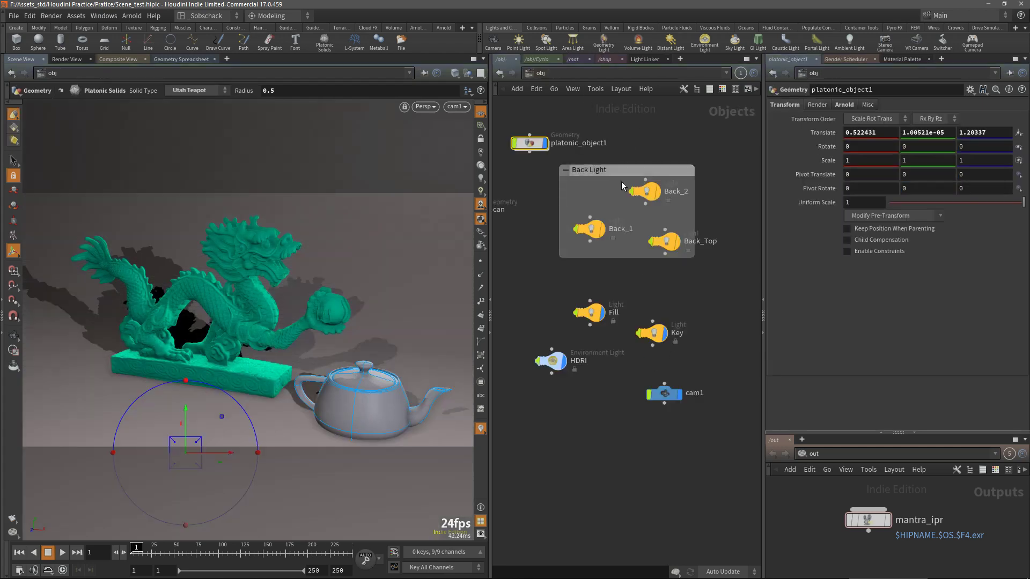
pyautogui.keyDown('alt'); pyautogui.moveTo(584, 211); pyautogui.dragTo(552, 149); pyautogui.keyUp('alt')
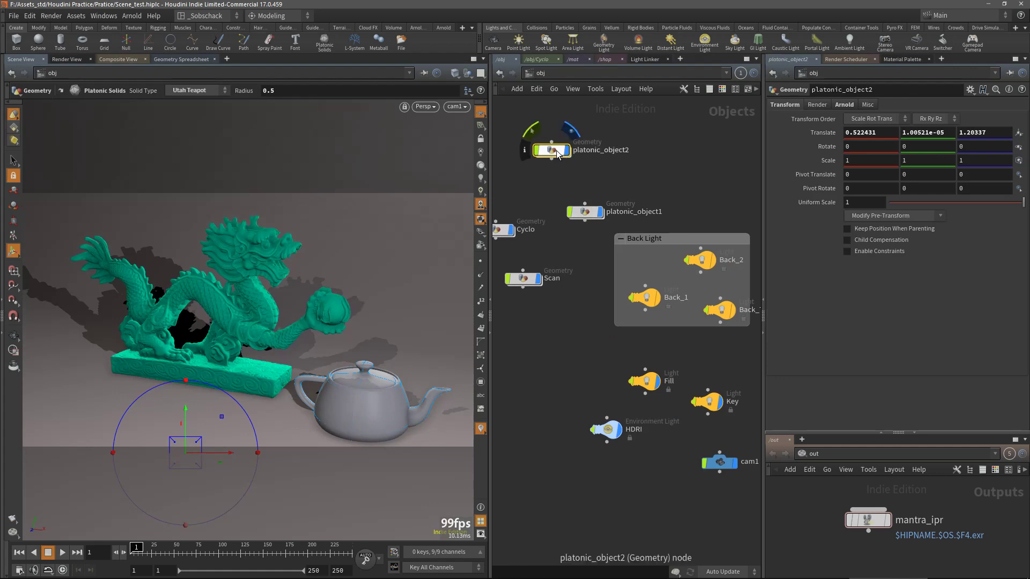
pyautogui.press('Delete')
pyautogui.click(583, 213)
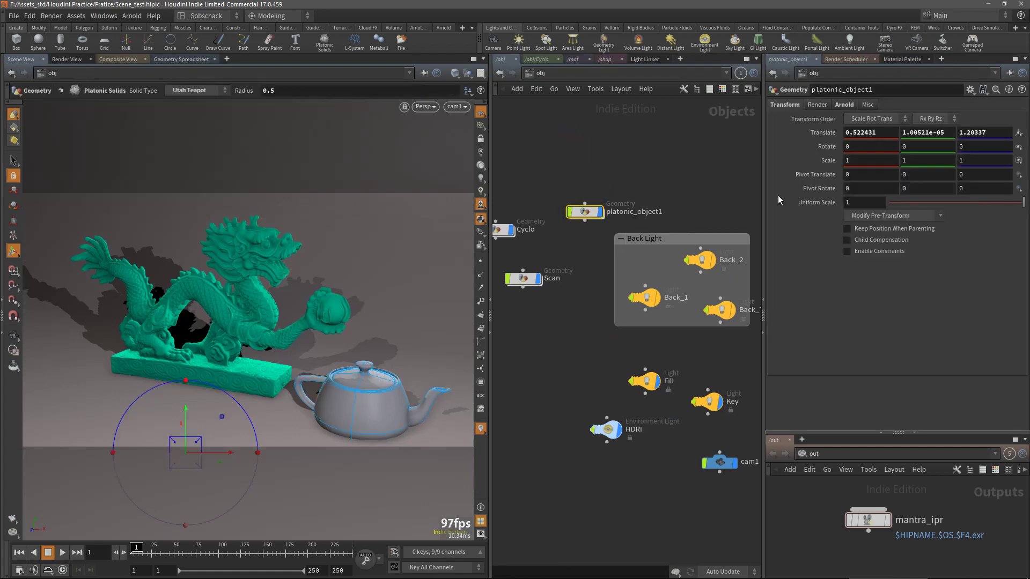
pyautogui.moveTo(872, 202); pyautogui.dragTo(774, 201)
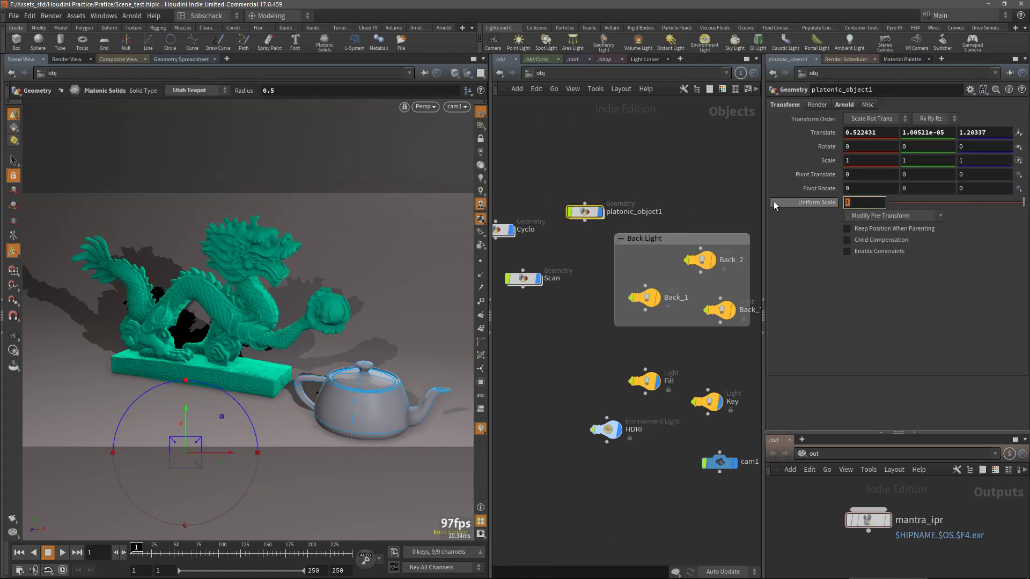
pyautogui.write('0.5')
pyautogui.press('Return')
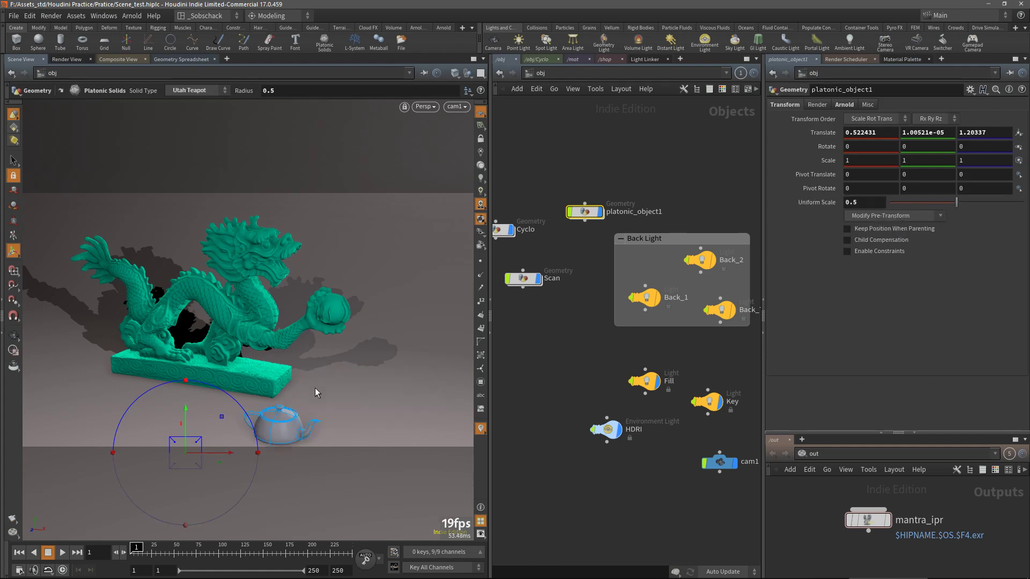
# Raise the scaled teapot object to about 0.05 in Y.
pyautogui.moveTo(186, 426); pyautogui.dragTo(187, 410)
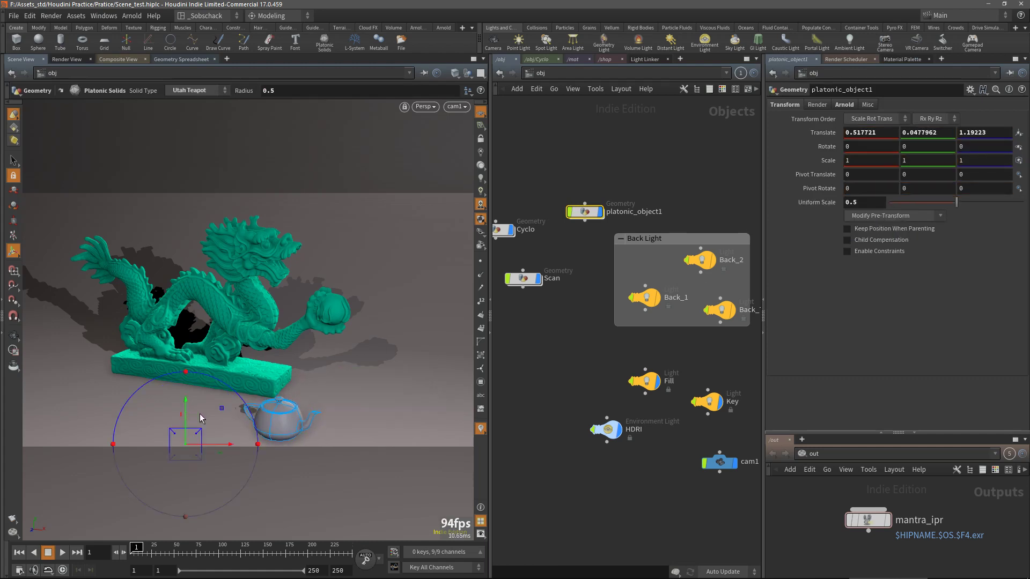
pyautogui.click(14, 160)
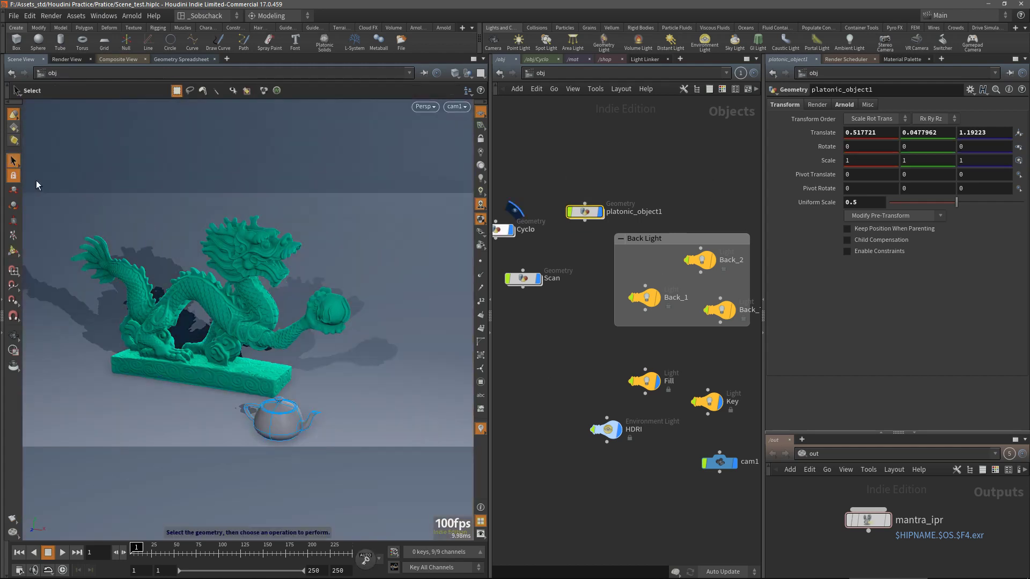
pyautogui.press('Return')
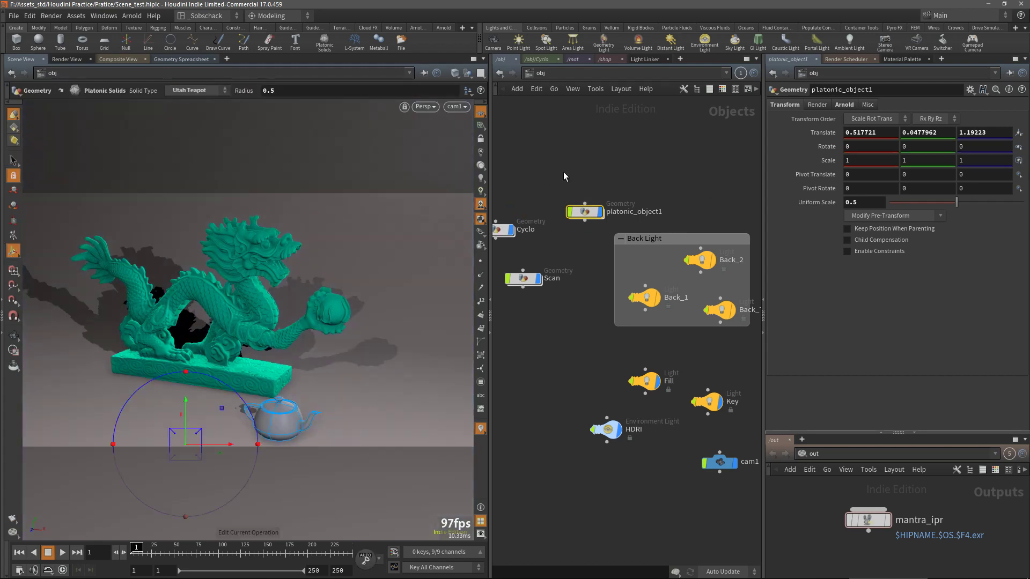
# Move the teapot solid inside its object to about 1.43, 0.18, -1.17, in front of the dragon's orb.
pyautogui.doubleClick(584, 211)
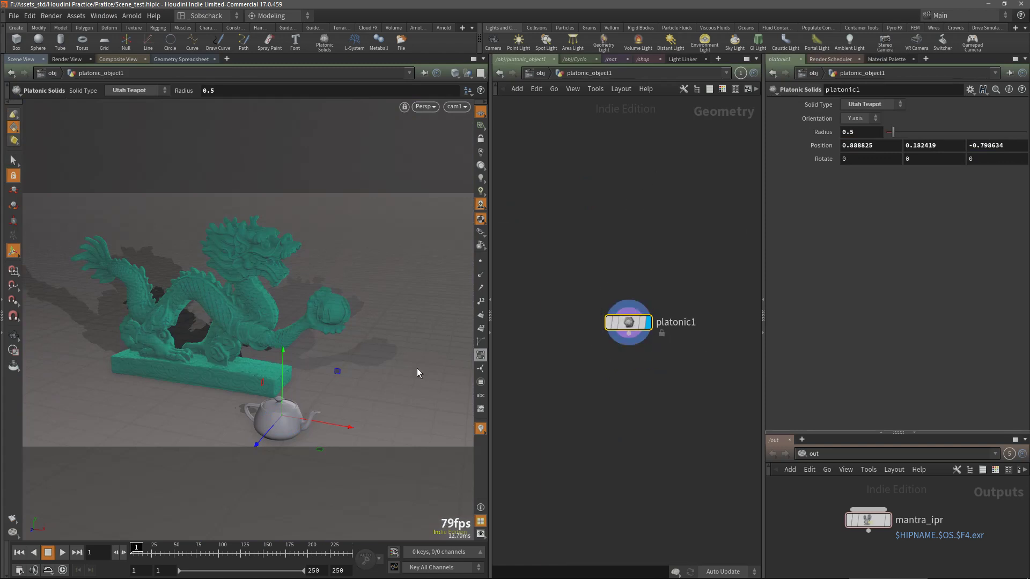
pyautogui.moveTo(320, 448); pyautogui.dragTo(381, 439)
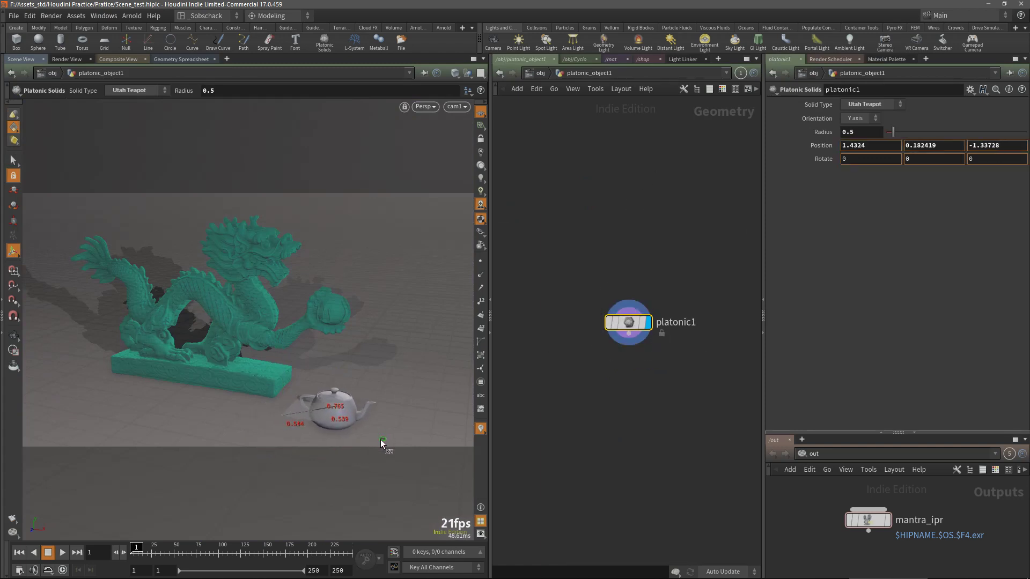
pyautogui.moveTo(632, 328)
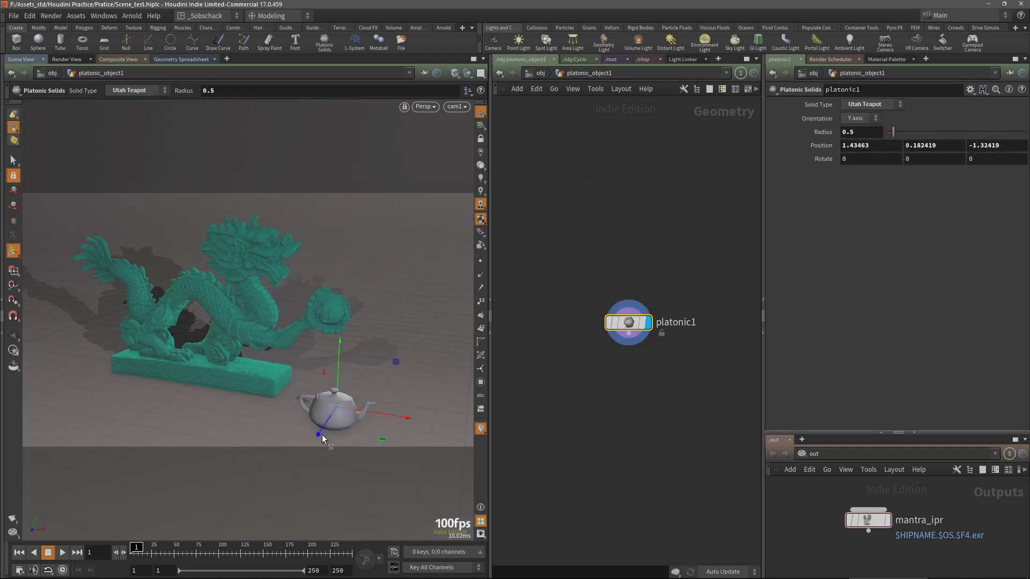
pyautogui.moveTo(323, 430); pyautogui.dragTo(319, 436)
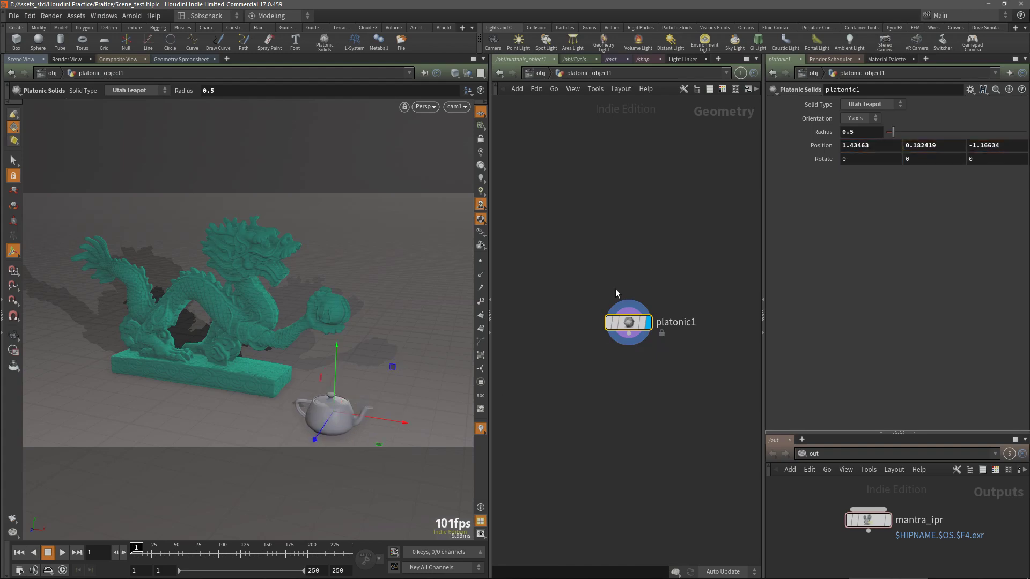
# Return to the object level and duplicate the teapot object, placing the copy's node above the original.
pyautogui.click(541, 75)
pyautogui.moveTo(606, 164); pyautogui.dragTo(660, 227, button='middle')
pyautogui.press('Tab')
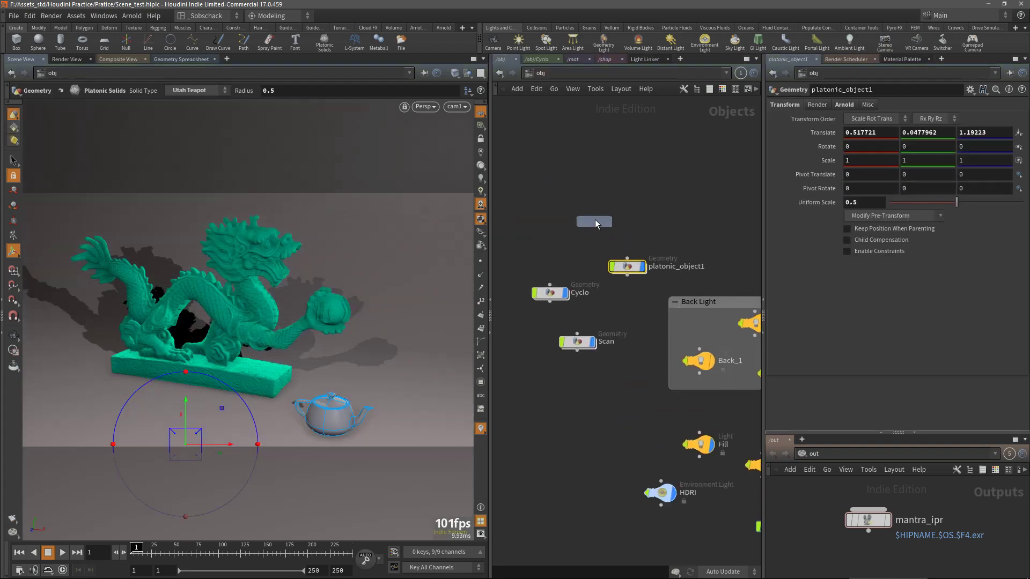
pyautogui.click(595, 224)
# Move the duplicate's teapot behind the dragon's tail, to about -4.66, 0.18, -4.53, and return to the object level.
pyautogui.doubleClick(587, 210)
pyautogui.moveTo(639, 342)
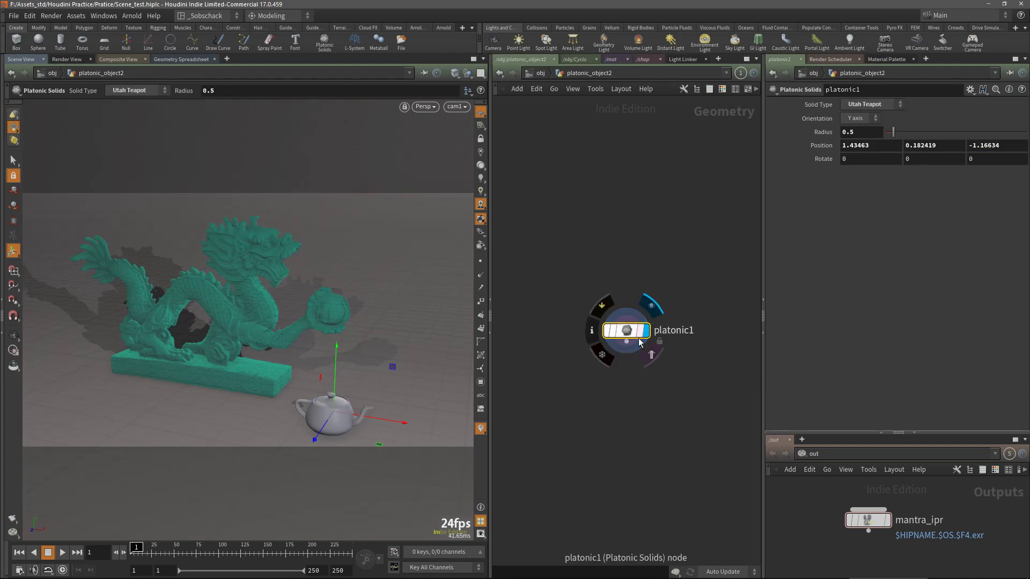
pyautogui.moveTo(317, 424); pyautogui.dragTo(108, 319)
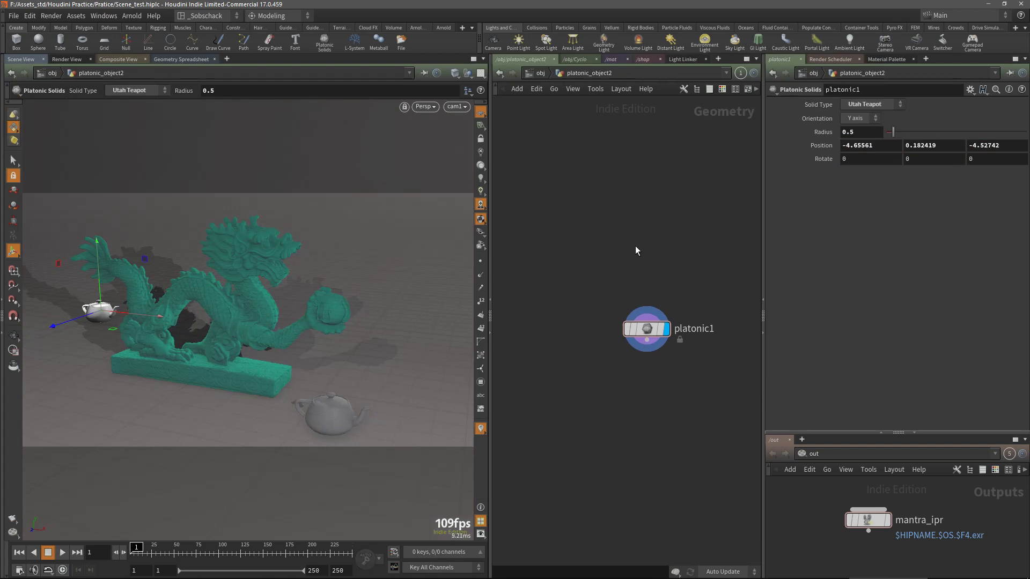
pyautogui.click(545, 76)
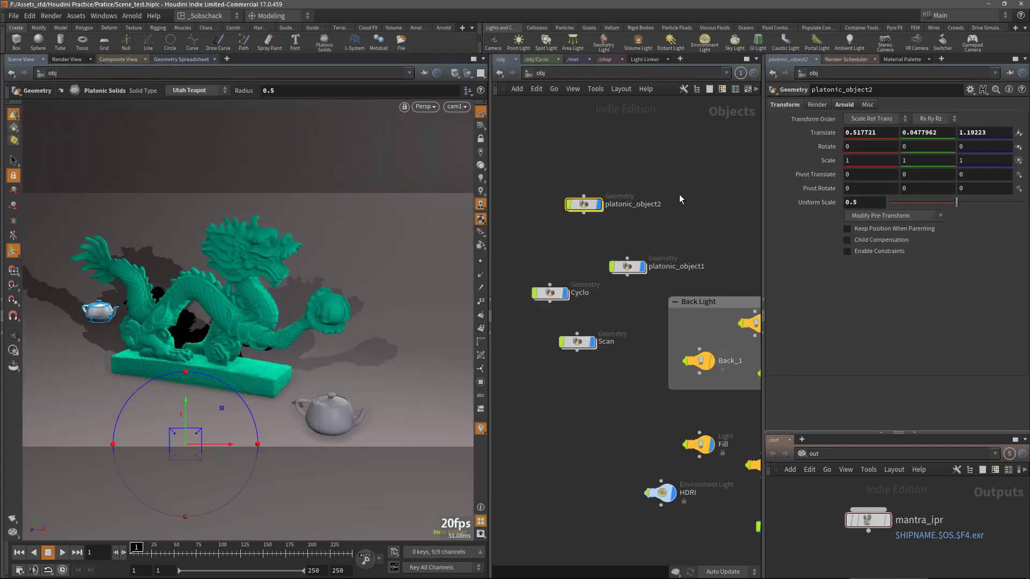
# Start a new IPR render of mantra_ipr through cam1, fit the whole image in view and widen the render area.
pyautogui.moveTo(555, 268); pyautogui.dragTo(574, 268, button='middle')
pyautogui.moveTo(634, 415); pyautogui.dragTo(587, 328)
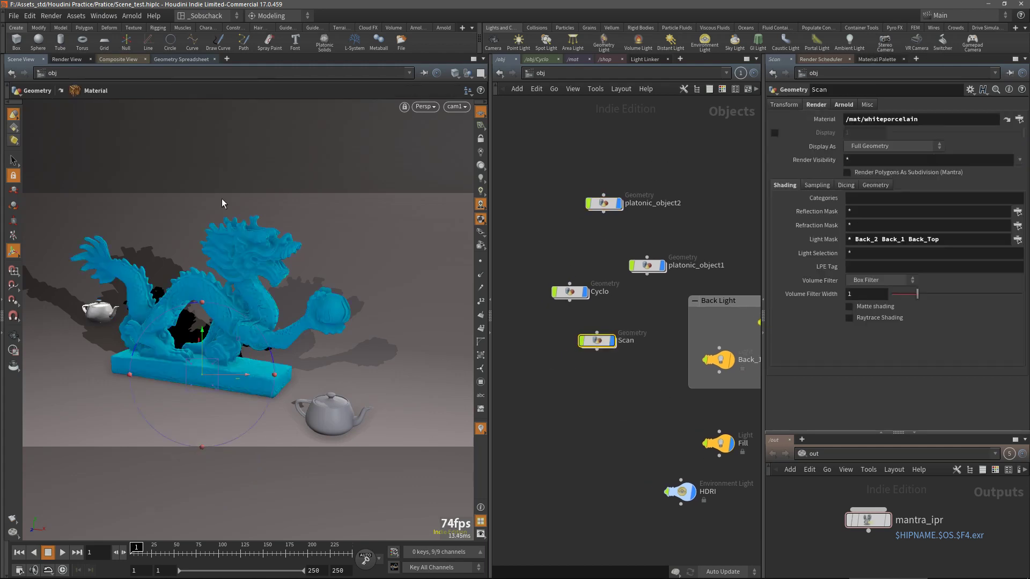
pyautogui.click(67, 59)
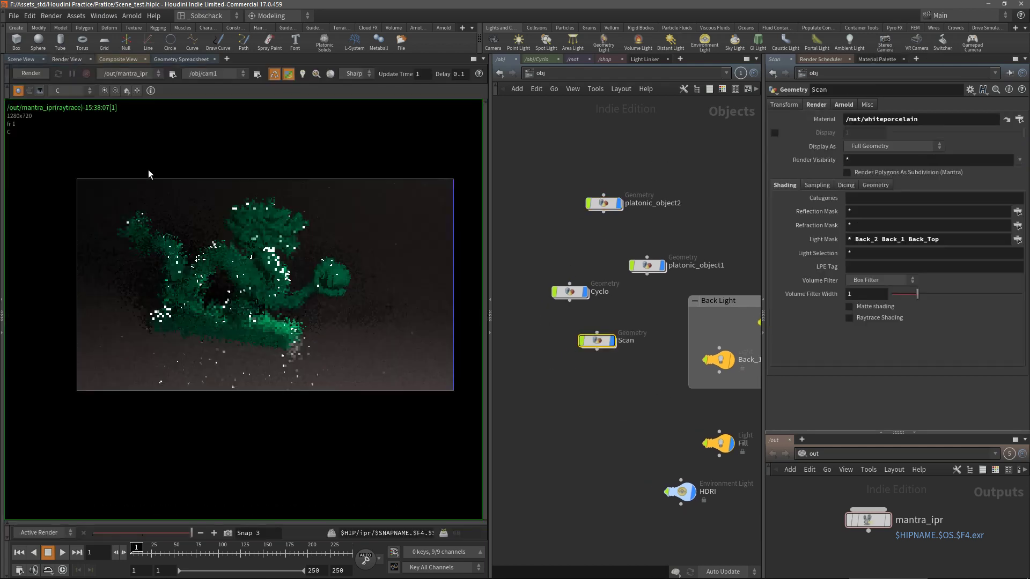
pyautogui.rightClick(234, 280)
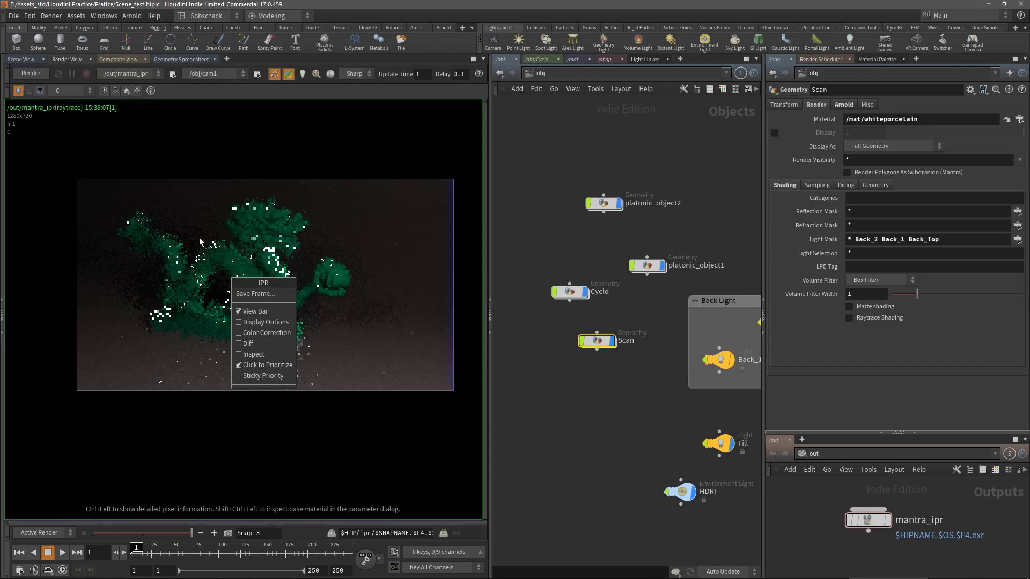
pyautogui.click(116, 91)
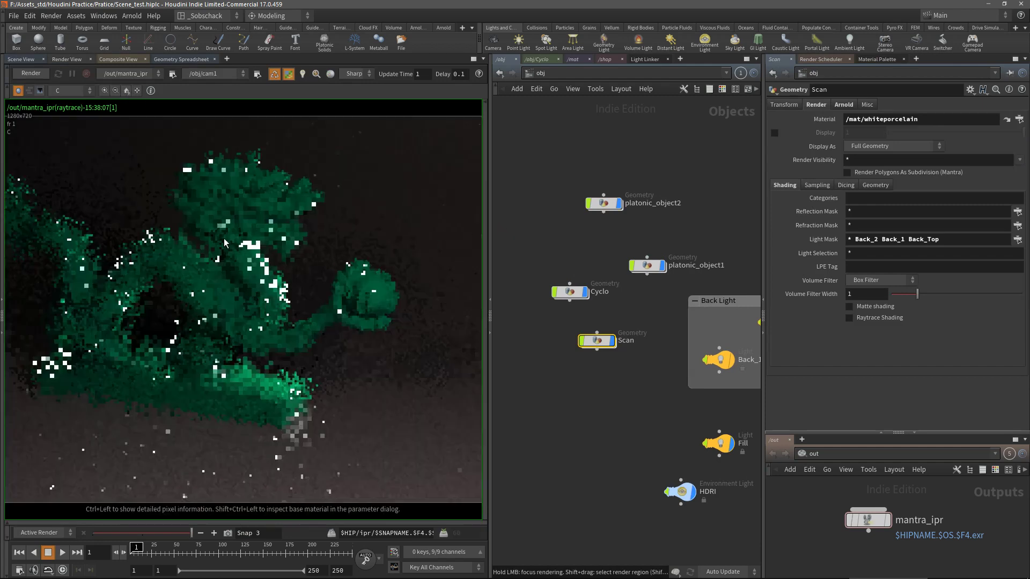
pyautogui.click(32, 75)
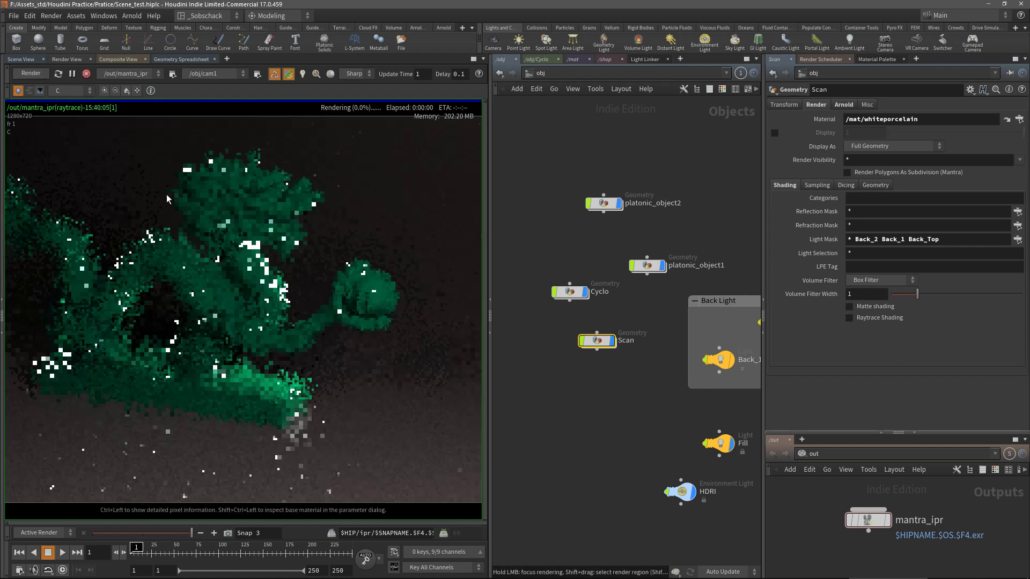
pyautogui.click(137, 91)
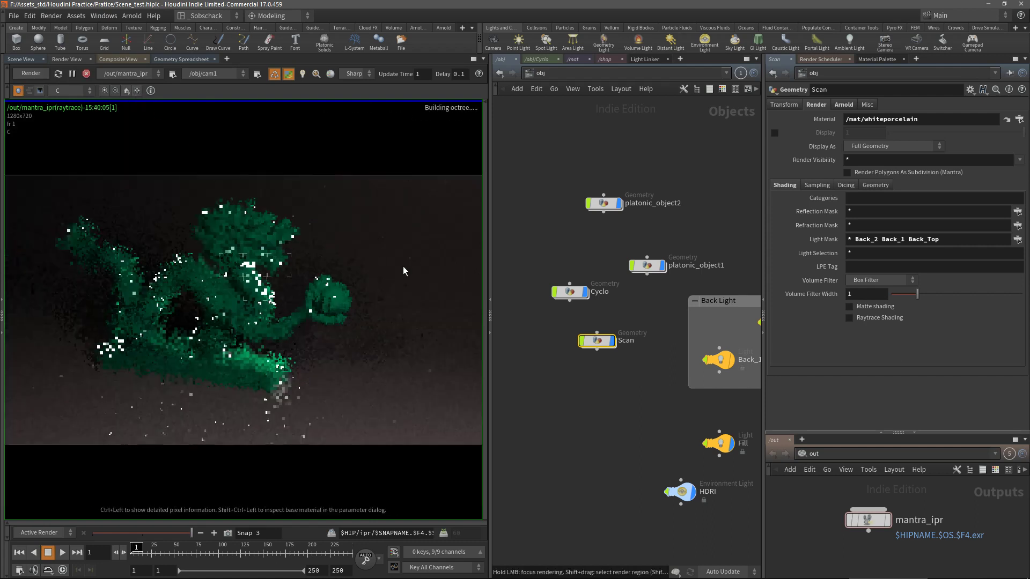
pyautogui.moveTo(490, 285); pyautogui.dragTo(530, 285)
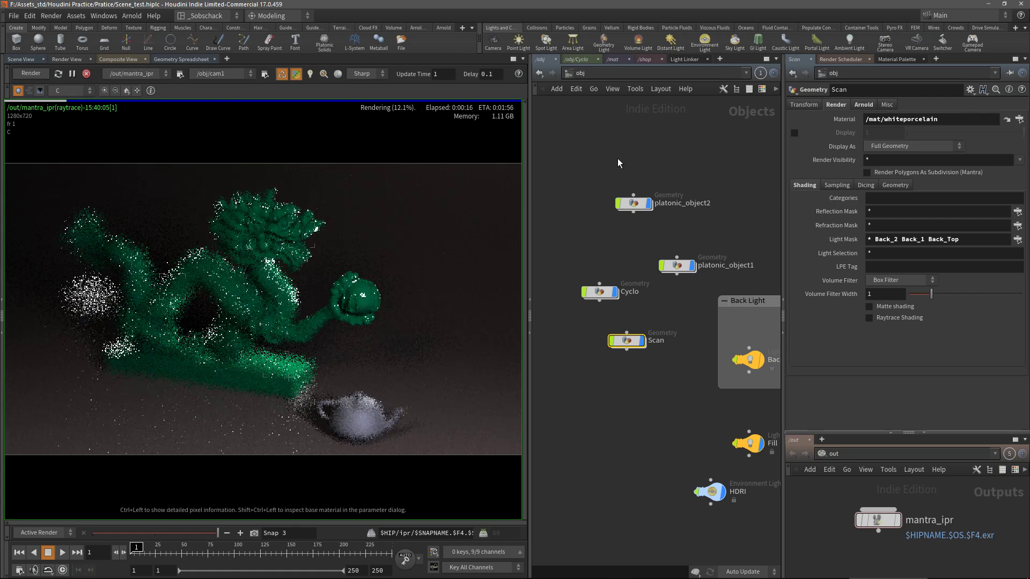
# Set the F-Stop of cam1 to 1.
pyautogui.moveTo(675, 384); pyautogui.dragTo(643, 291, button='middle')
pyautogui.moveTo(722, 388); pyautogui.dragTo(616, 388, button='middle')
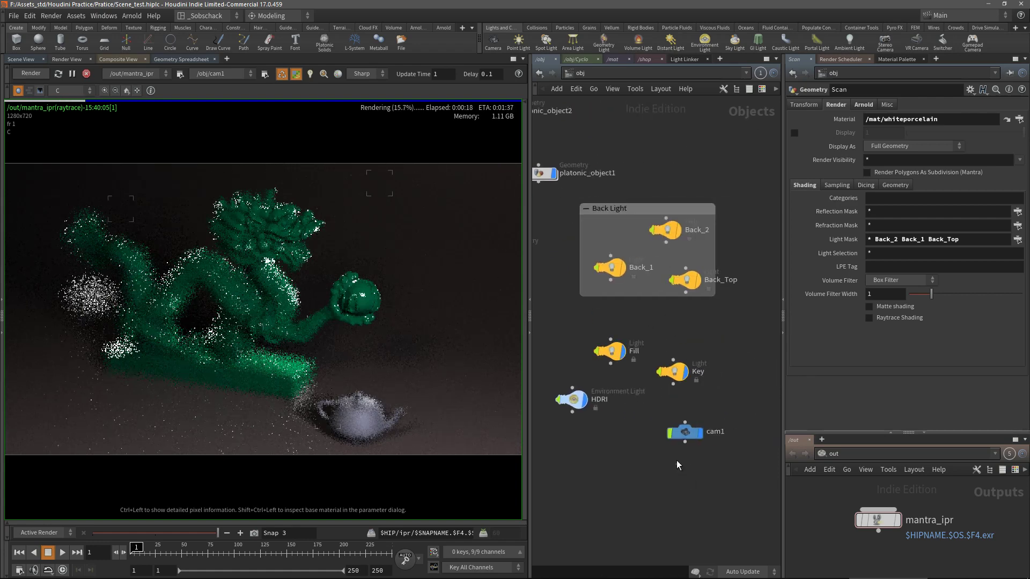
pyautogui.click(686, 433)
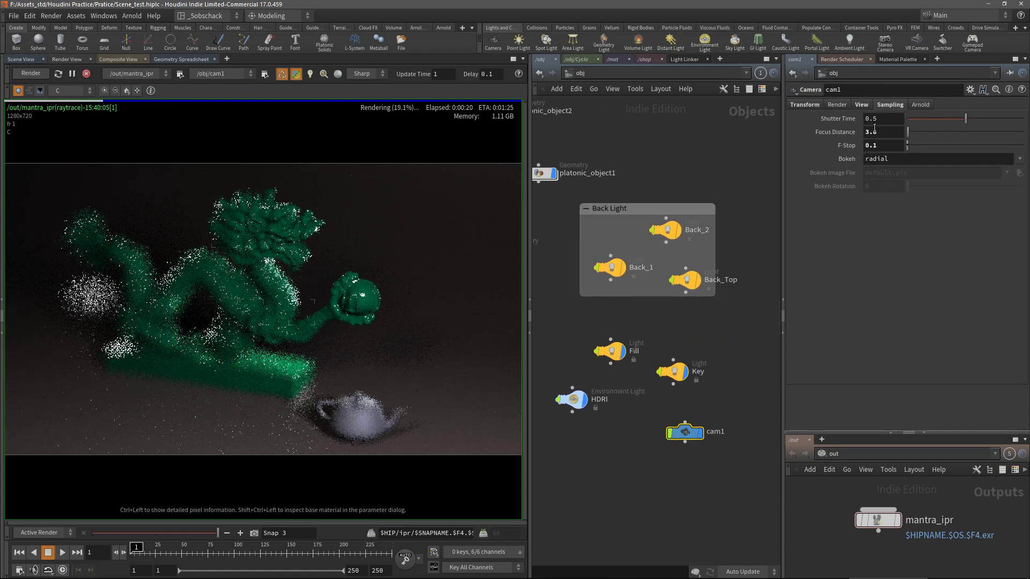
pyautogui.click(893, 145)
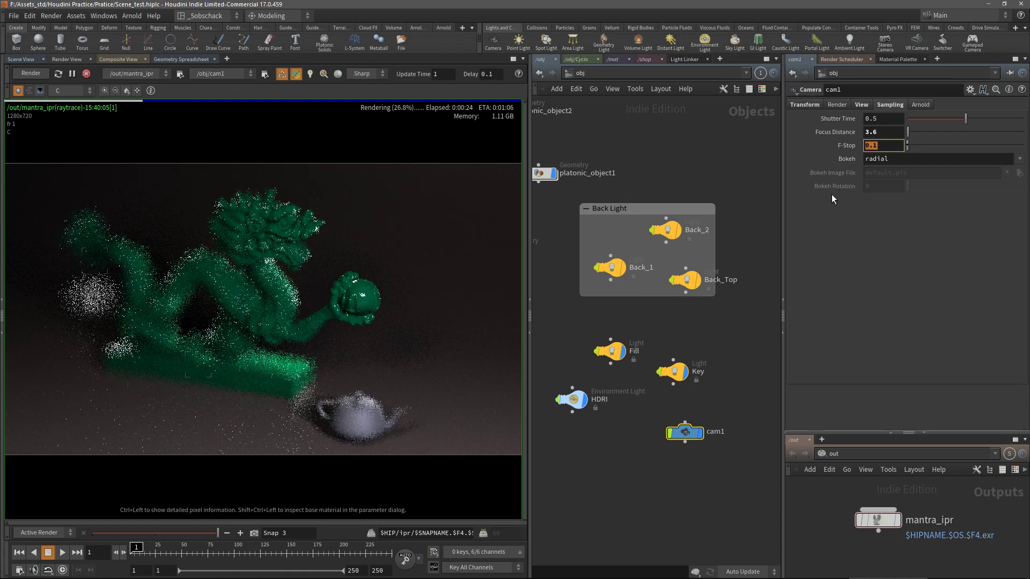
pyautogui.write('1')
pyautogui.press('Return')
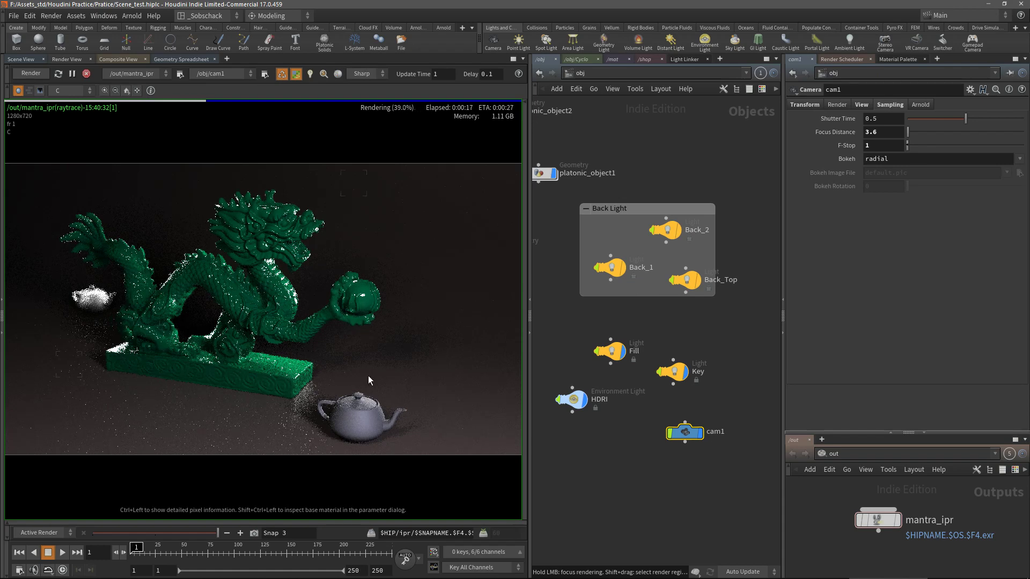
# Examine the render's focus falloff on the foreground teapot, the background teapot by the tail, and the dragon's head and orb.
pyautogui.scroll(4, 362, 419)
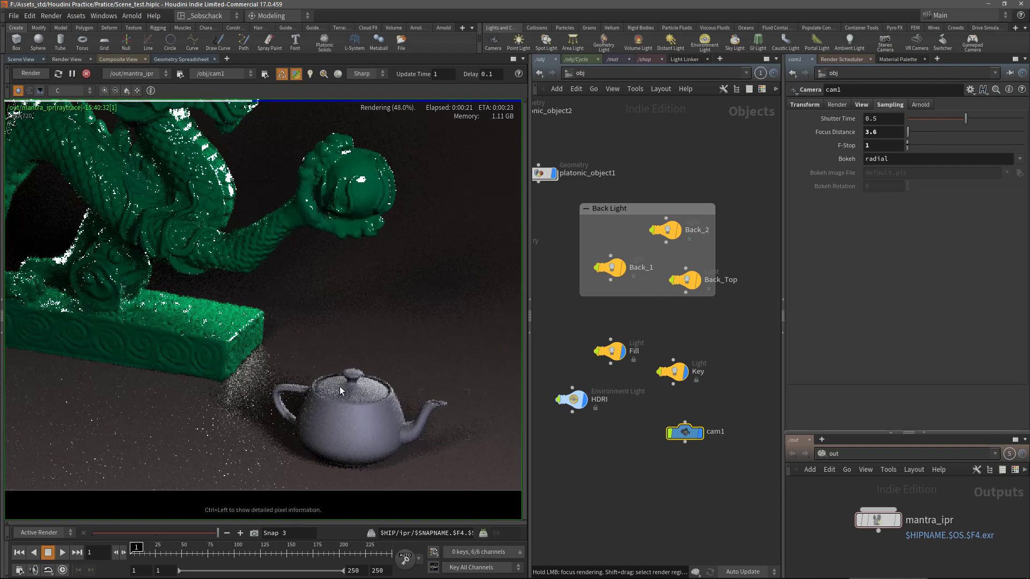
pyautogui.scroll(-1, 515, 385)
pyautogui.scroll(-5, 445, 379)
pyautogui.scroll(7, 322, 310)
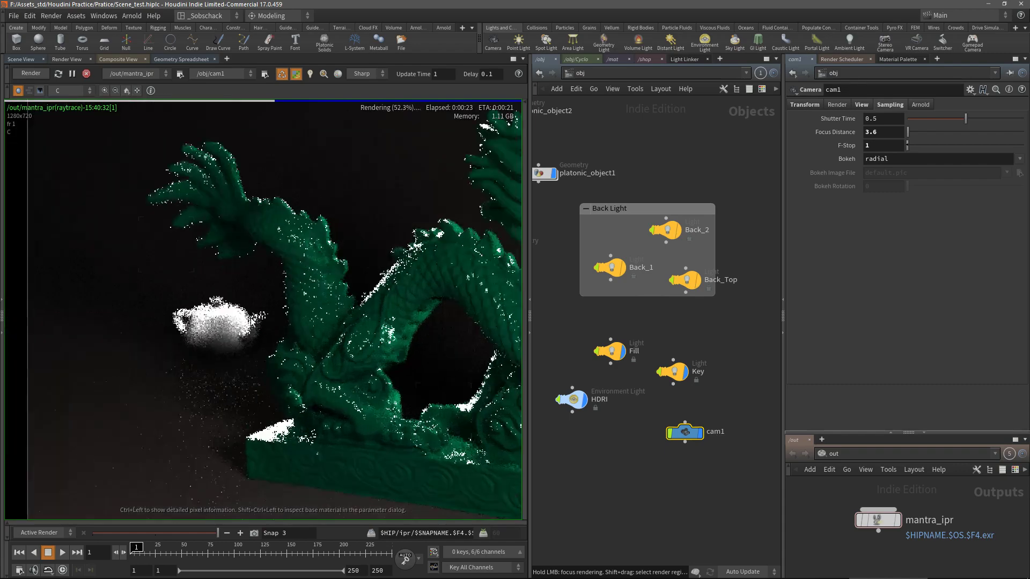
pyautogui.scroll(-2, 170, 326)
pyautogui.scroll(-3, 194, 322)
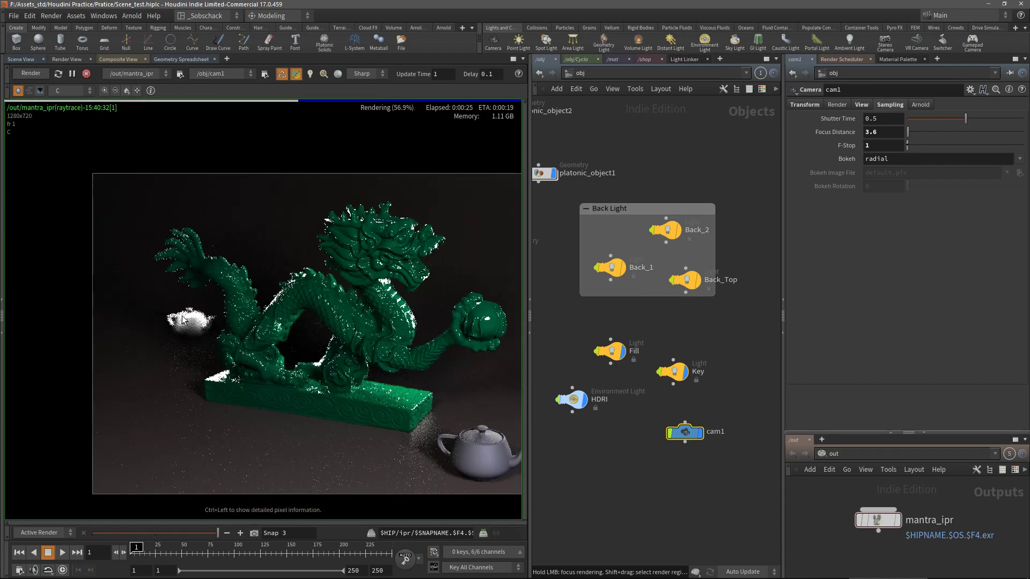
pyautogui.scroll(7, 404, 311)
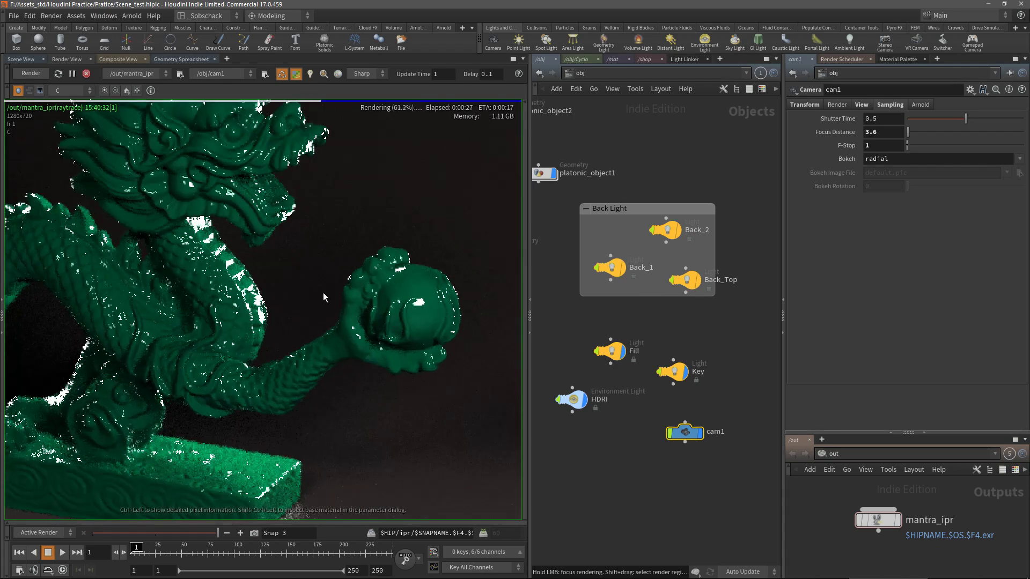
pyautogui.scroll(-5, 328, 289)
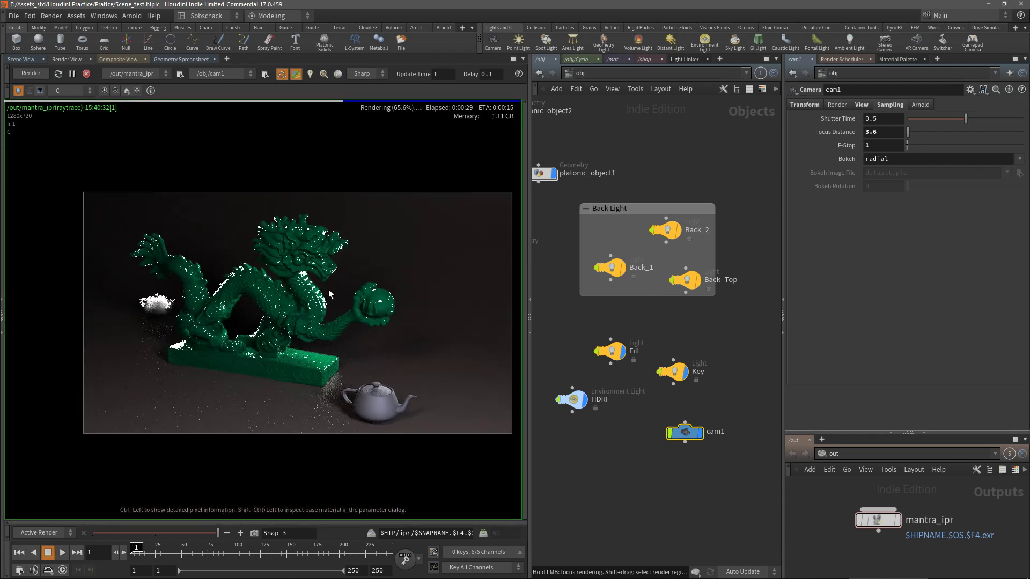
pyautogui.scroll(2, 295, 291)
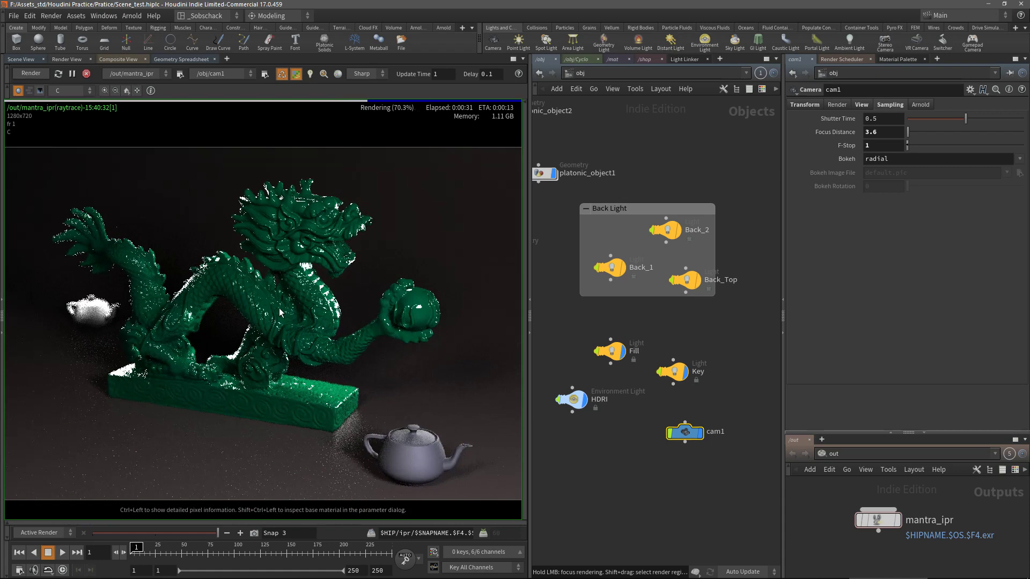
pyautogui.moveTo(290, 316); pyautogui.dragTo(306, 307, button='middle')
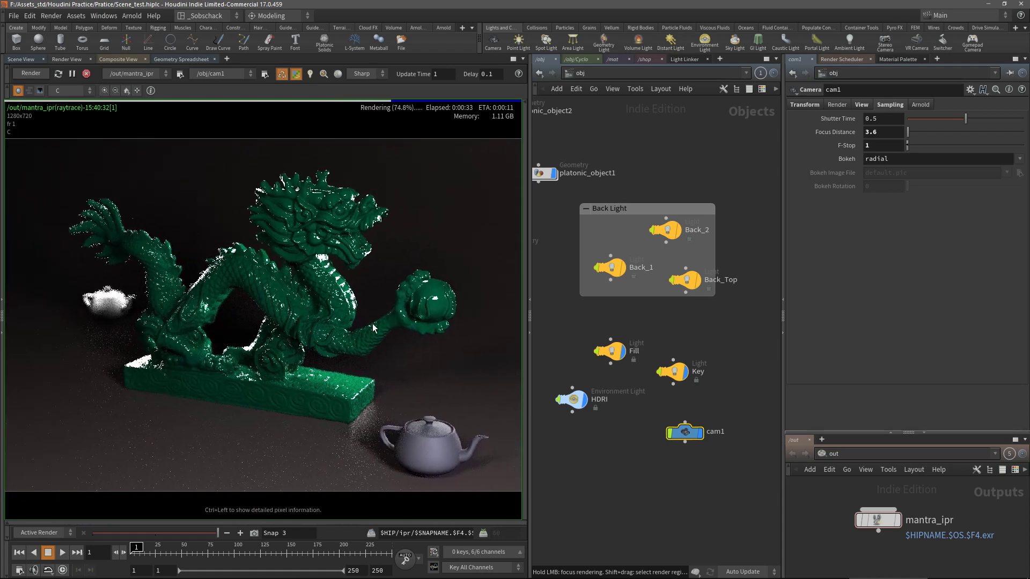
pyautogui.scroll(-3, 372, 324)
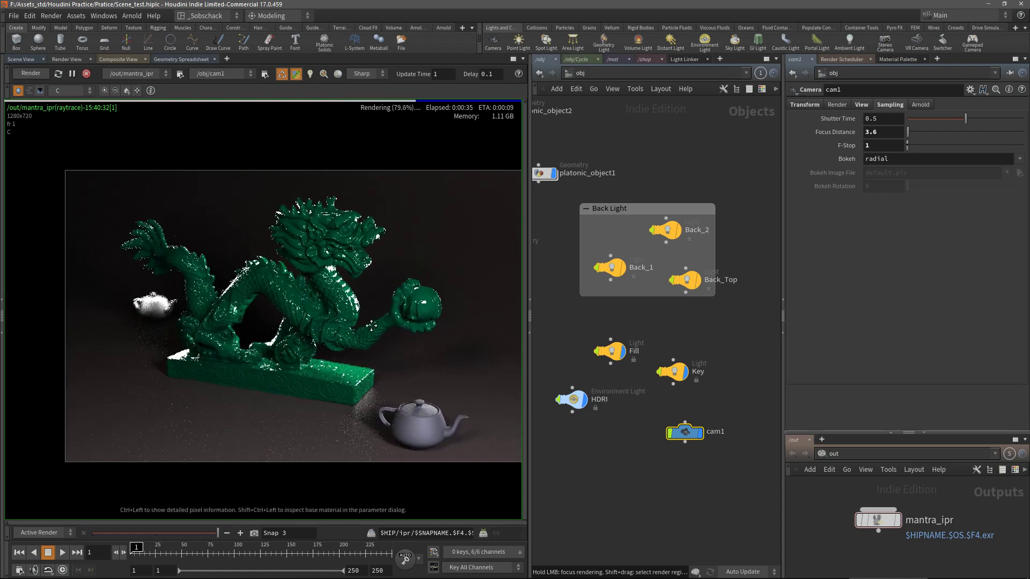
pyautogui.scroll(-1, 328, 321)
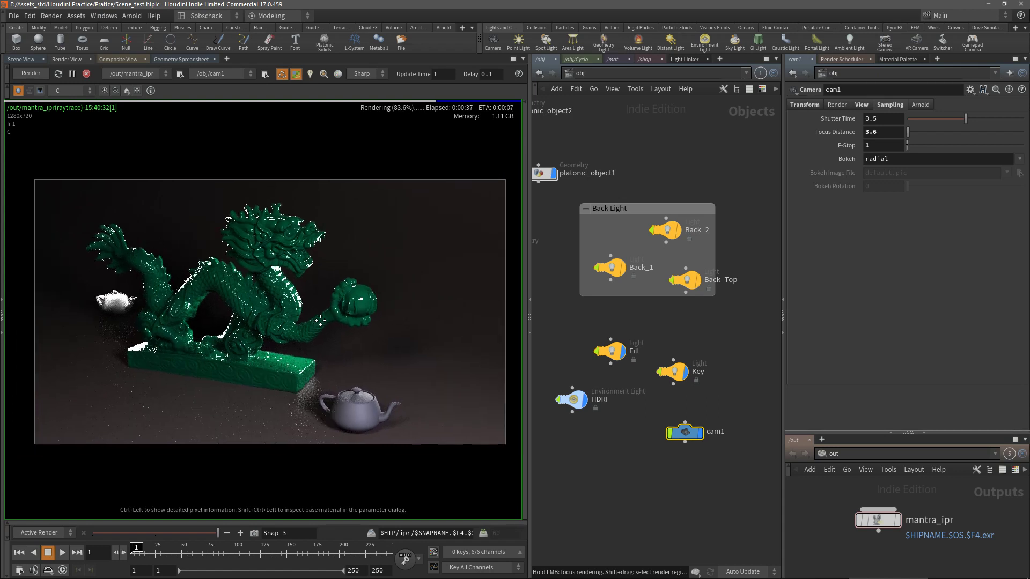